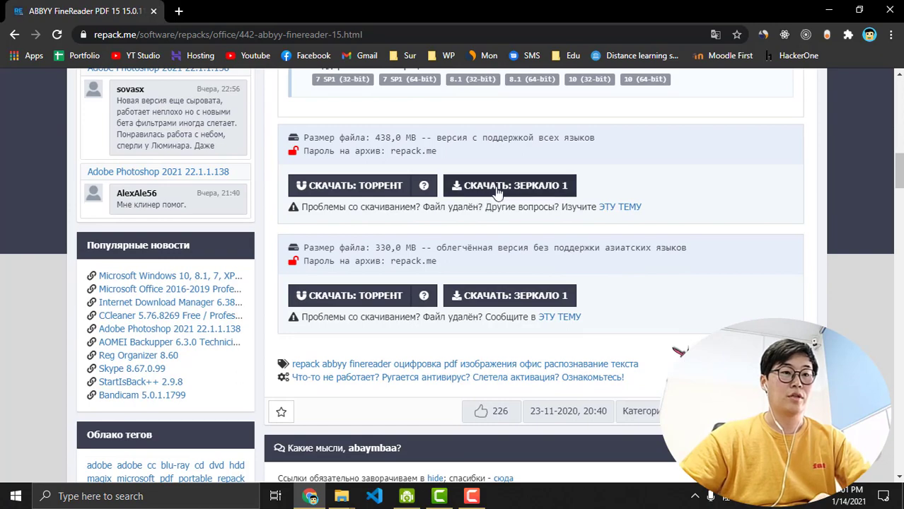
scroll(570, 212, "up", 1)
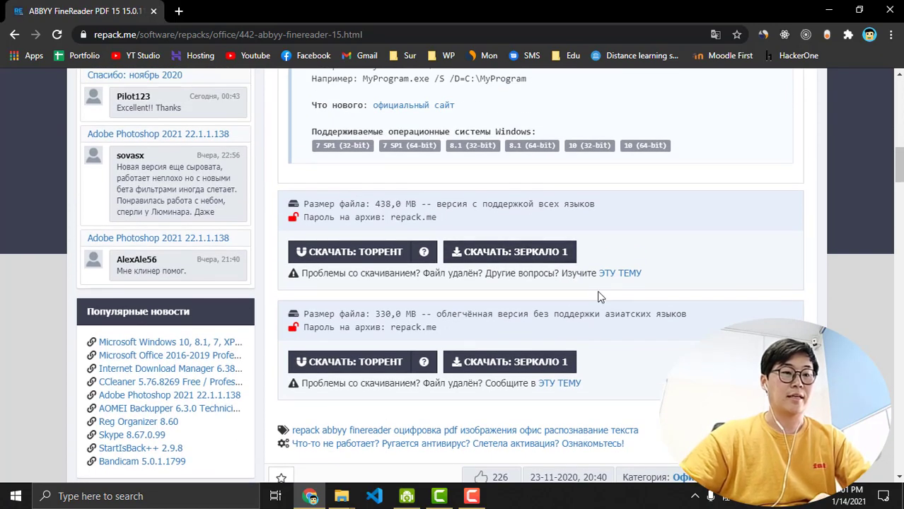
scroll(593, 297, "up", 8)
scroll(576, 304, "up", 1)
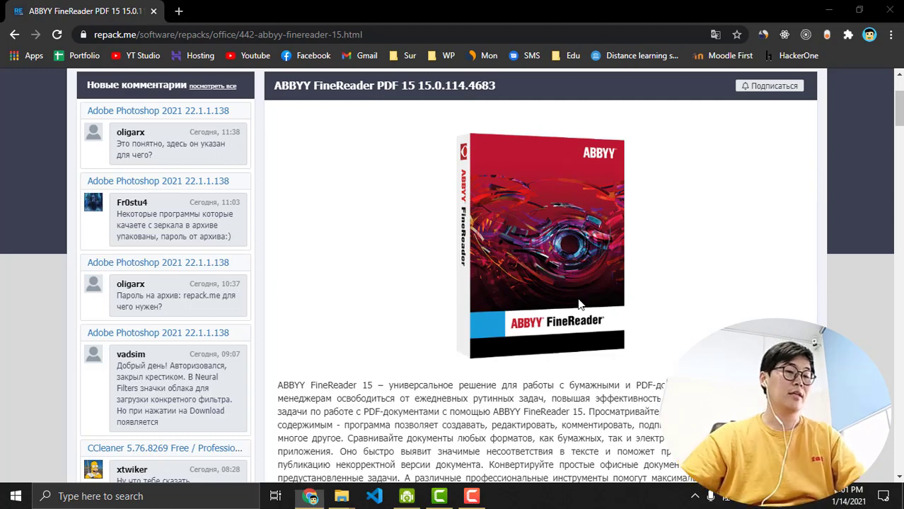
- Launch ABBYY FineReader PDF 15 and dismiss the notice about setting the default PDF viewer
key("super")
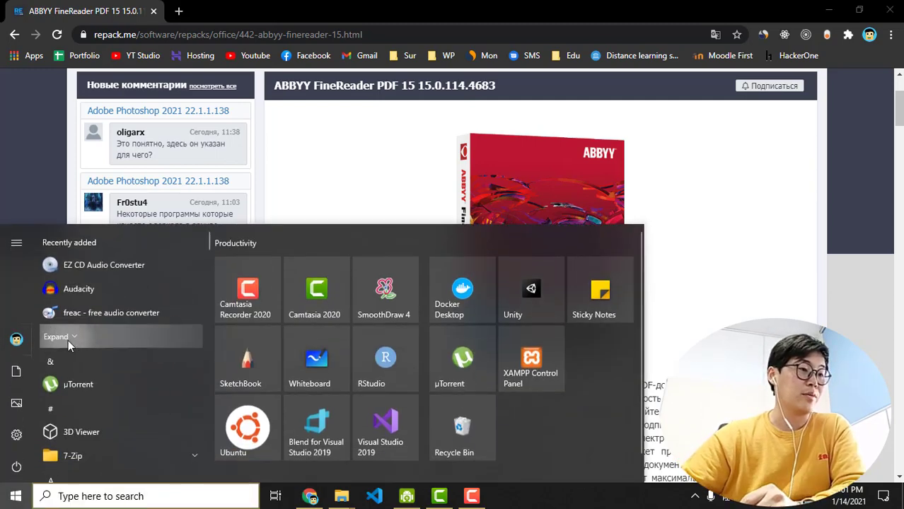
left_click(67, 337)
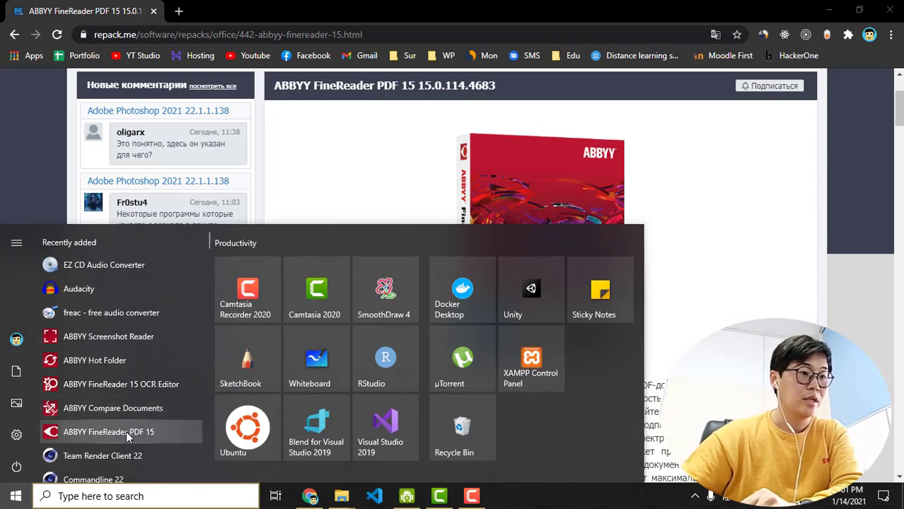
scroll(144, 429, "down", 3)
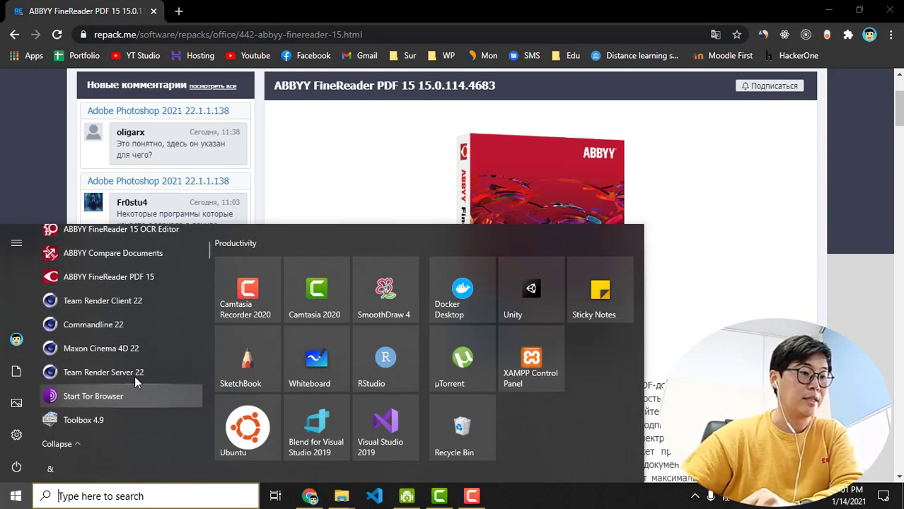
left_click(129, 276)
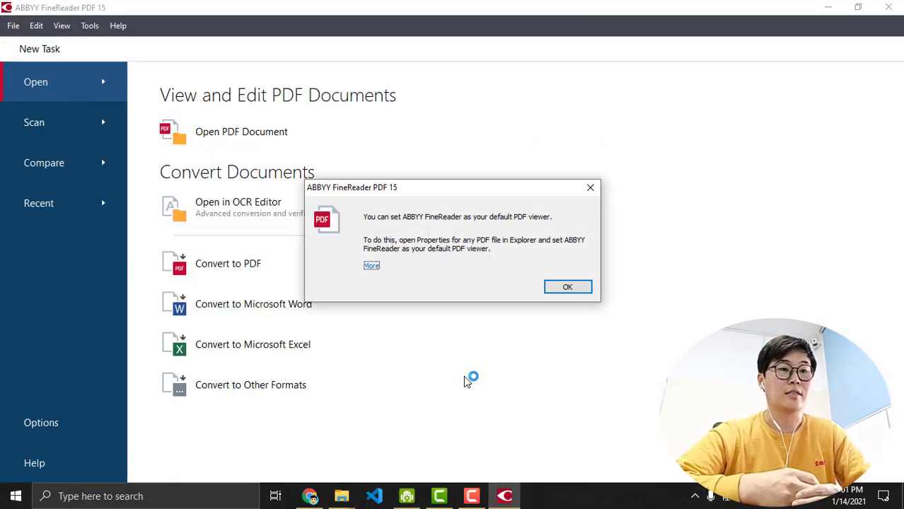
left_click(593, 190)
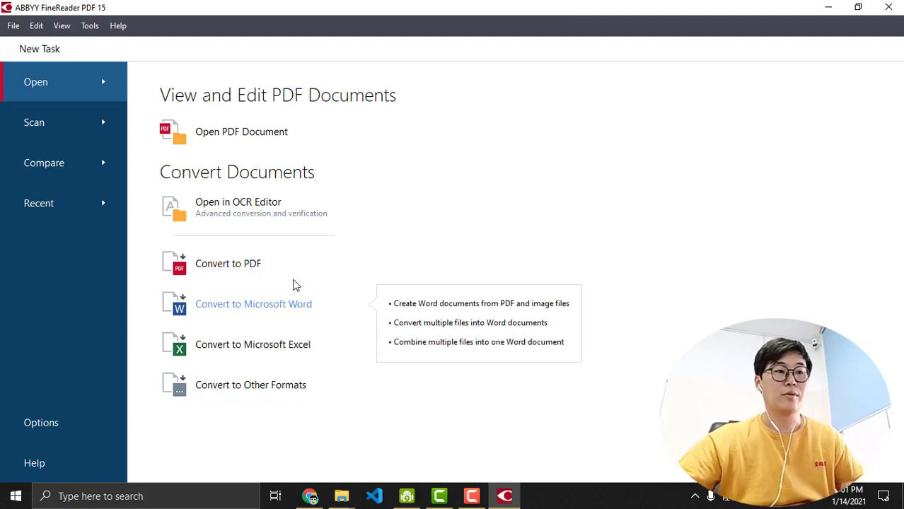
- Review the available conversion, scanning, document comparison and recent file tasks, ending on the tasks for opening documents
mouse_move(310, 248)
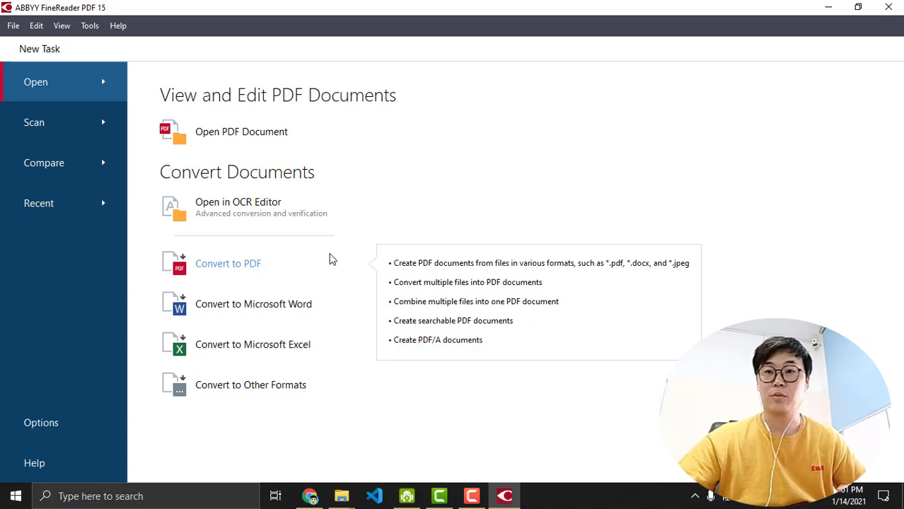
mouse_move(267, 370)
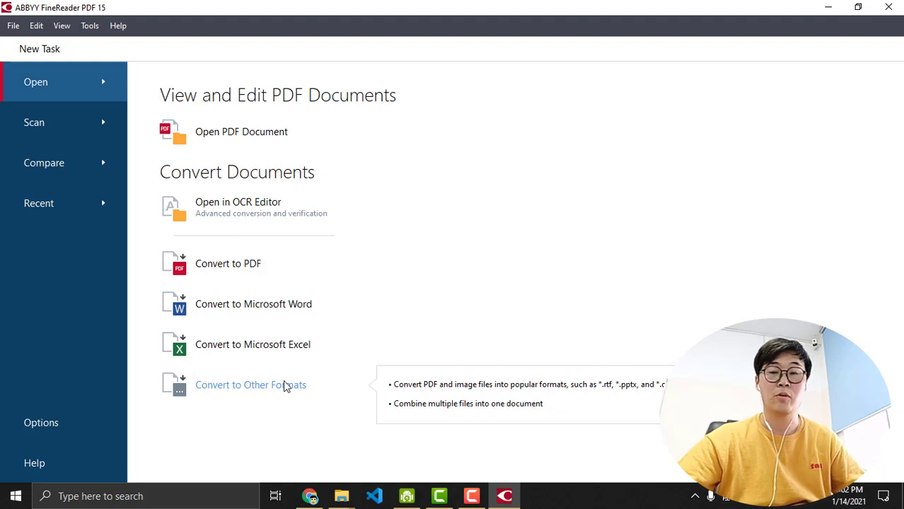
left_click(67, 128)
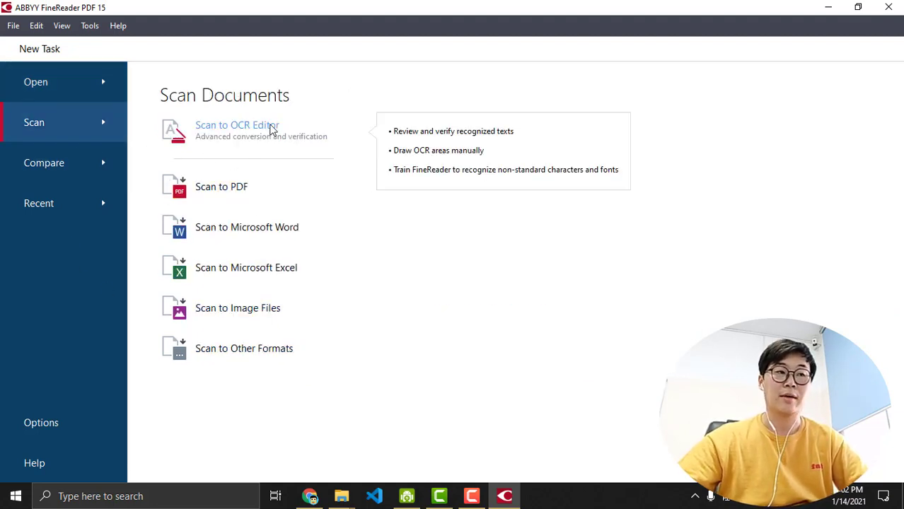
left_click(58, 174)
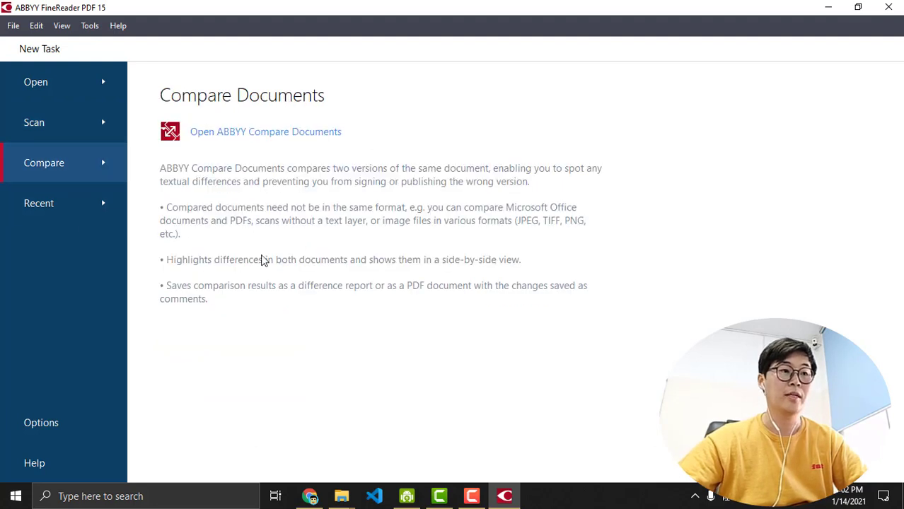
left_click(59, 203)
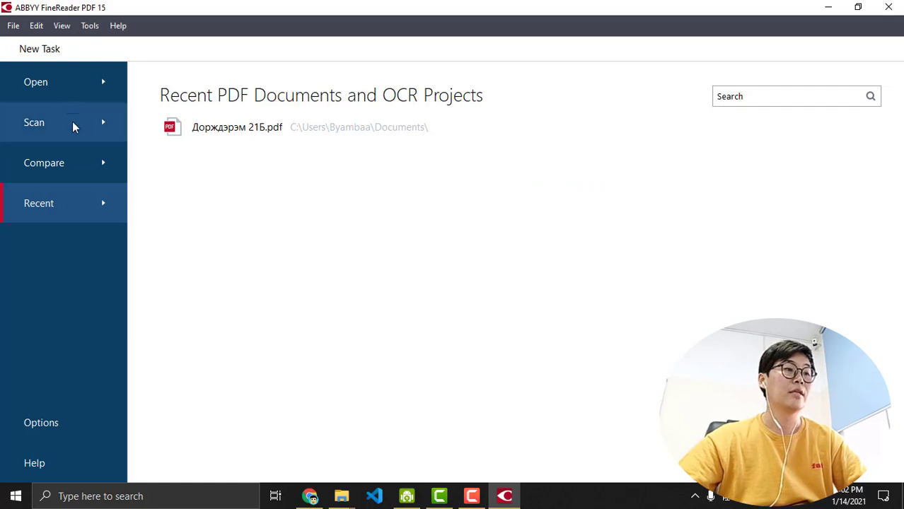
left_click(48, 88)
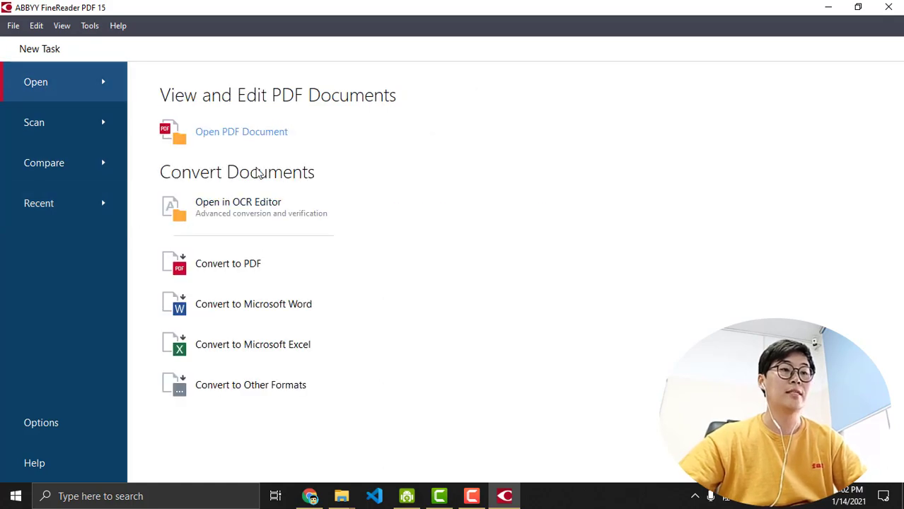
left_click(240, 134)
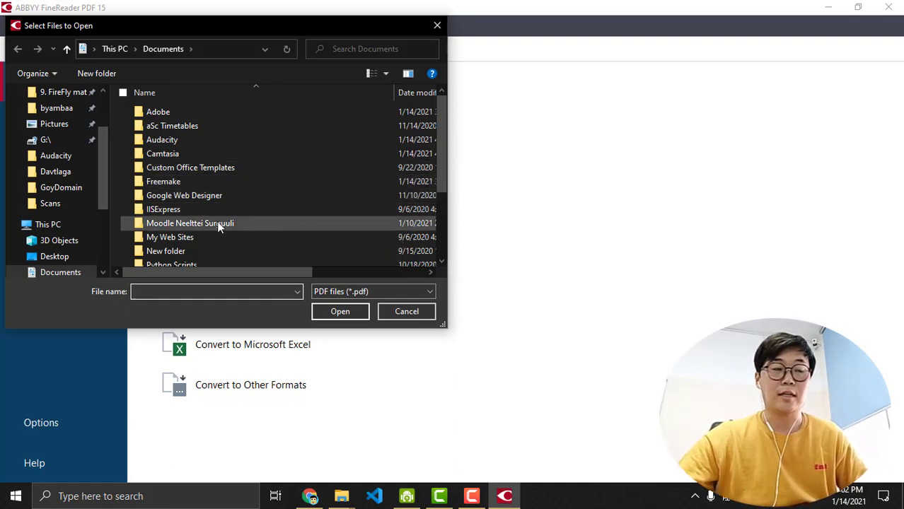
left_click(50, 205)
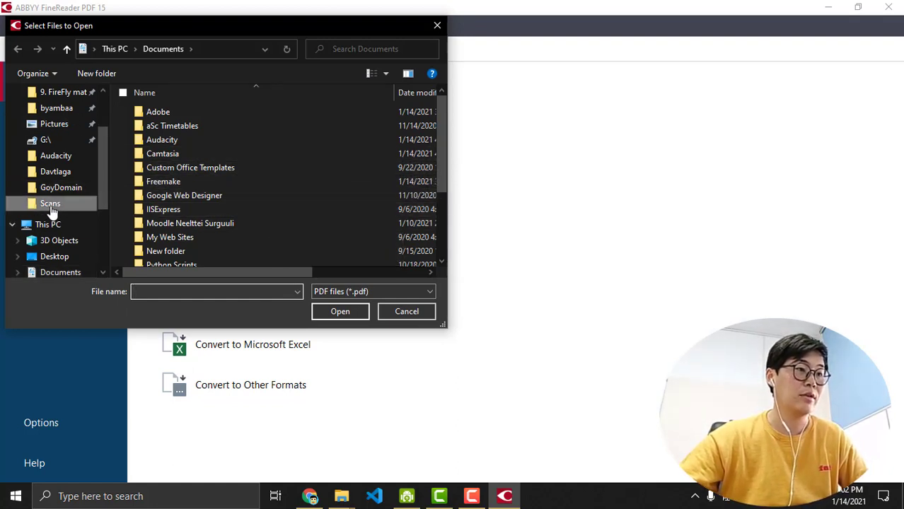
double_click(170, 154)
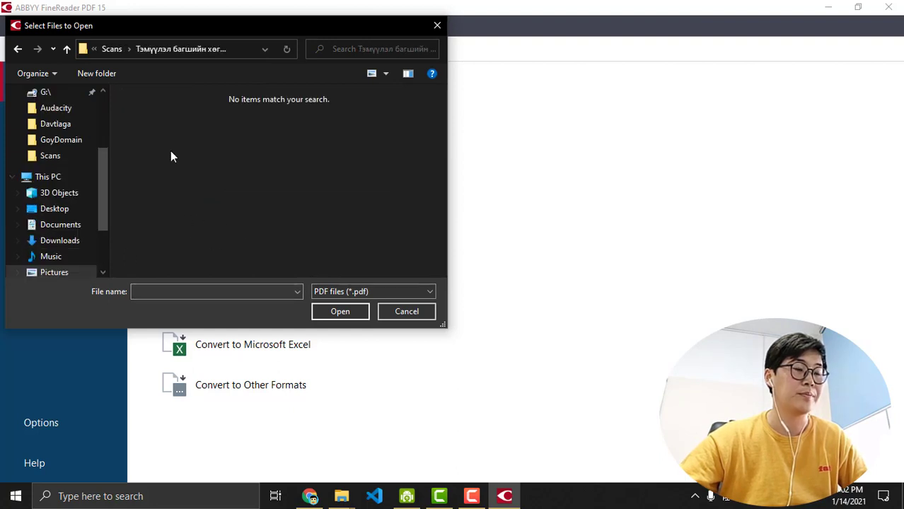
left_click(113, 49)
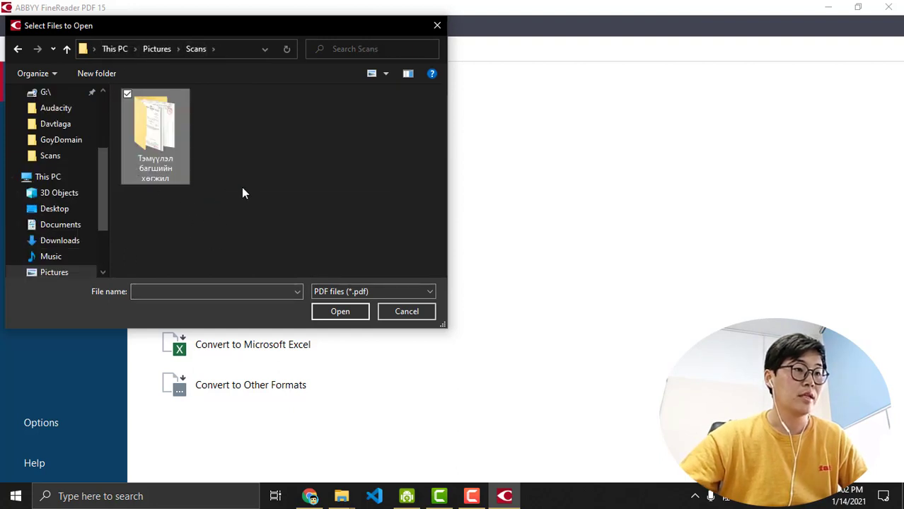
left_click(157, 49)
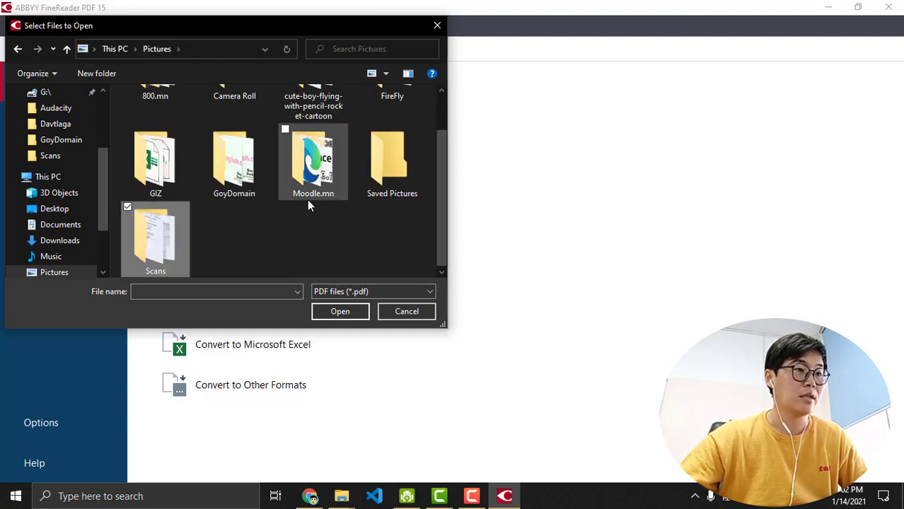
scroll(311, 170, "up", 2)
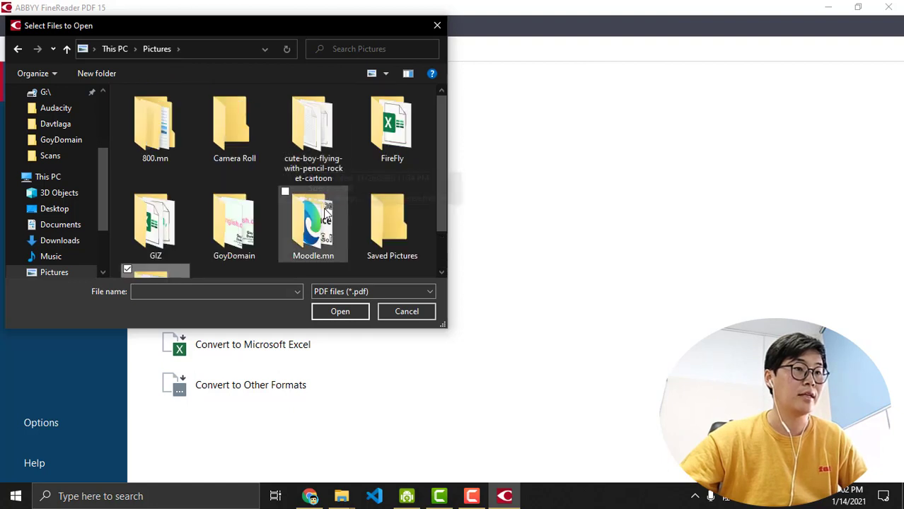
double_click(248, 241)
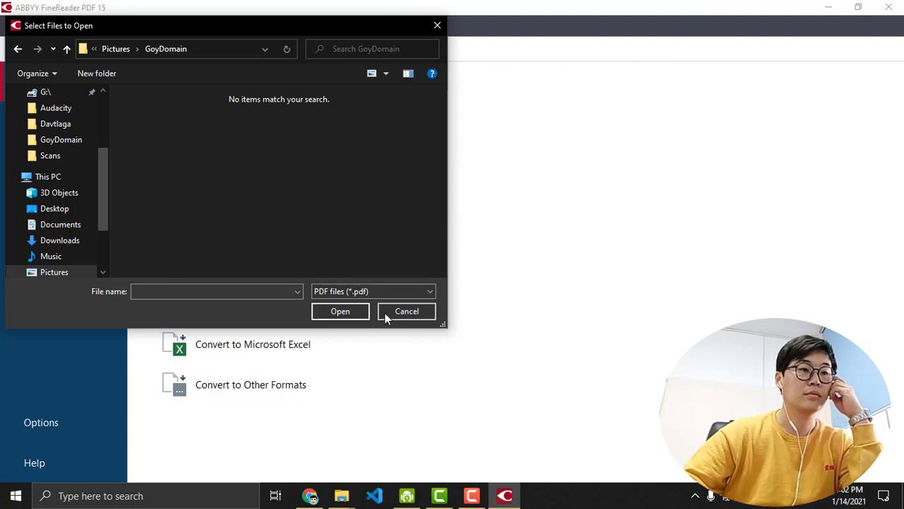
left_click(398, 290)
left_click(224, 313)
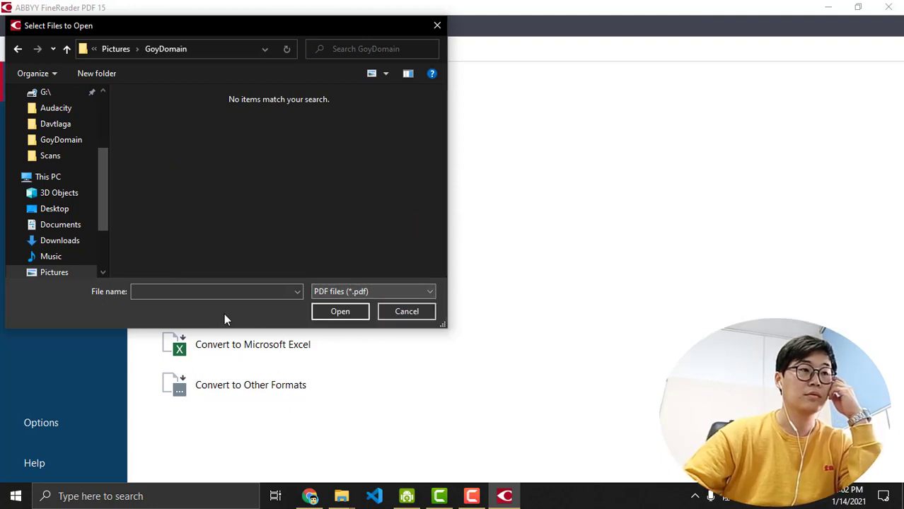
left_click(385, 311)
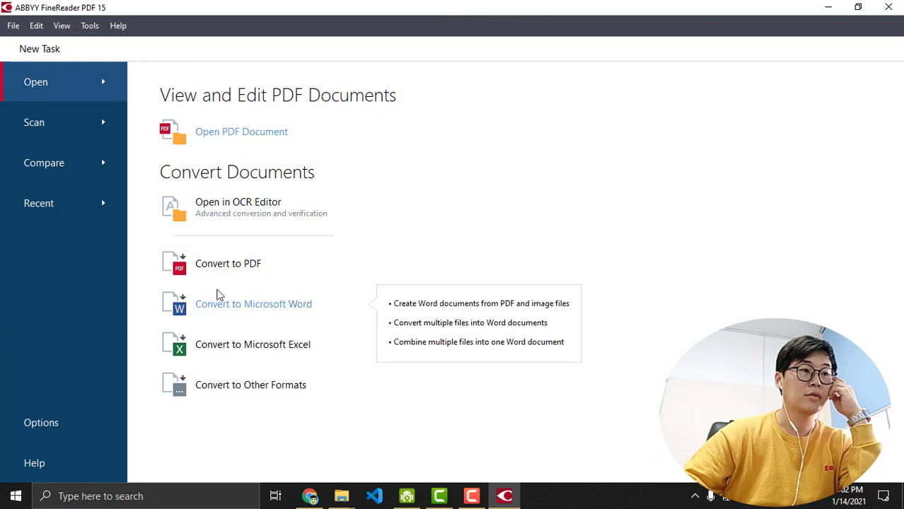
left_click(256, 210)
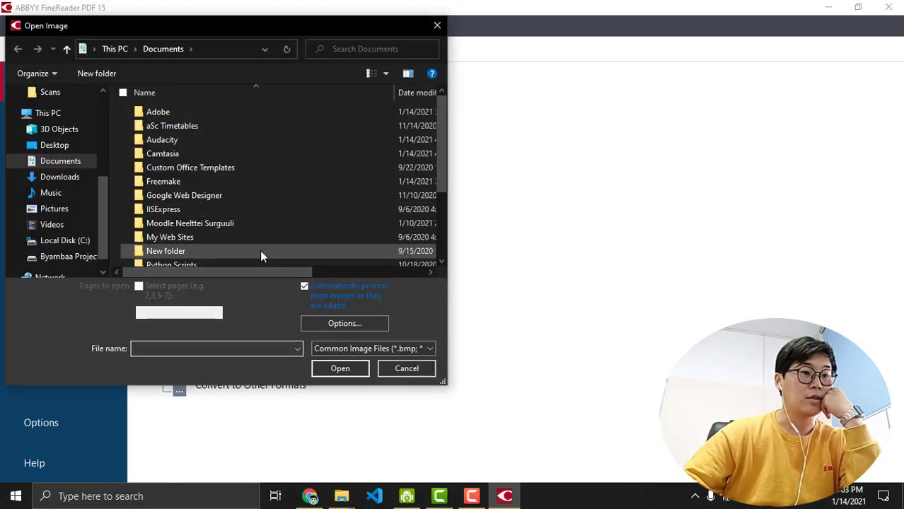
left_click(407, 367)
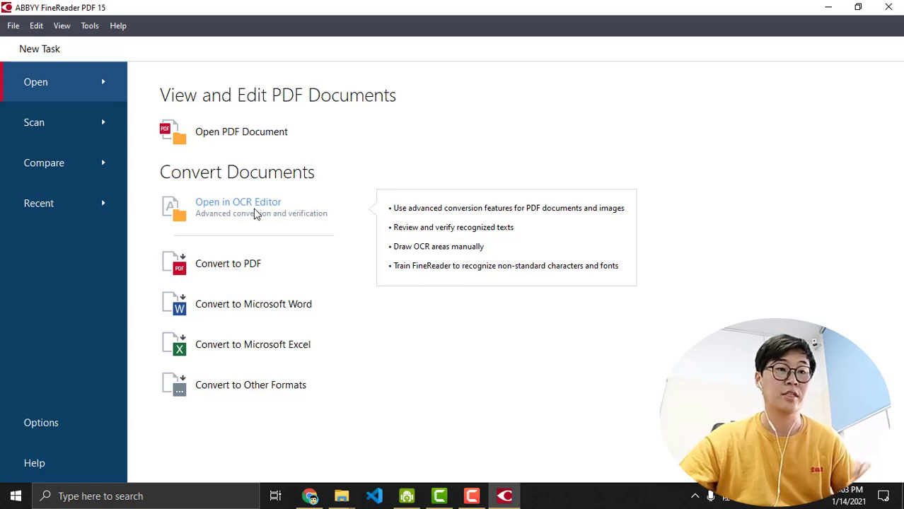
- Start opening an image in the OCR Editor and browse to the Pictures folder
left_click(256, 214)
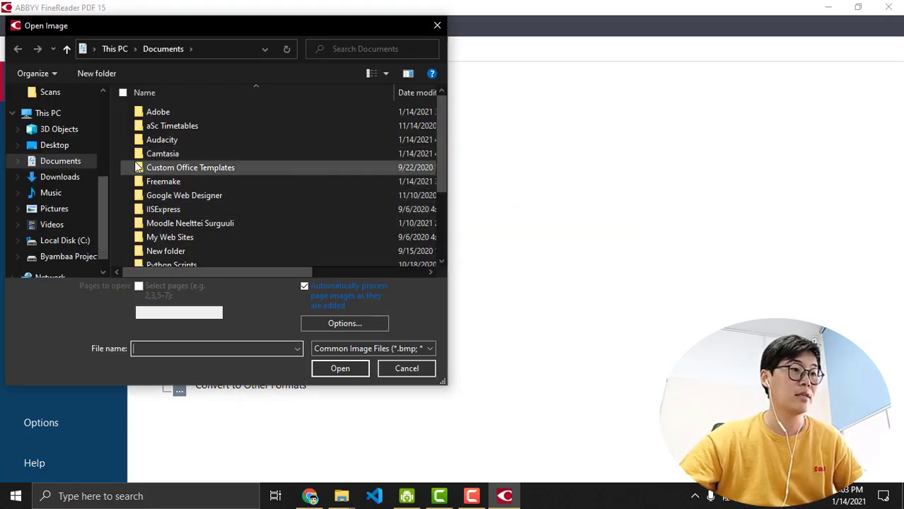
scroll(138, 167, "down", 3)
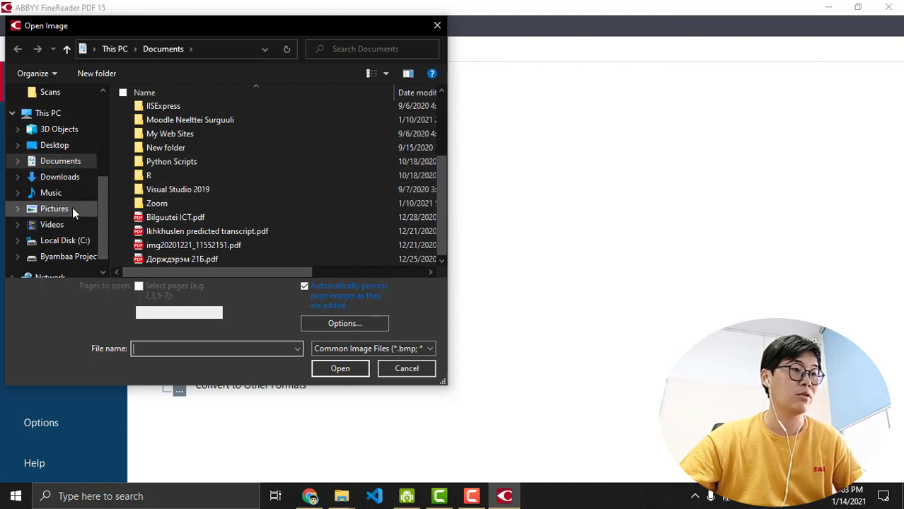
scroll(103, 219, "down", 1)
scroll(103, 230, "up", 2)
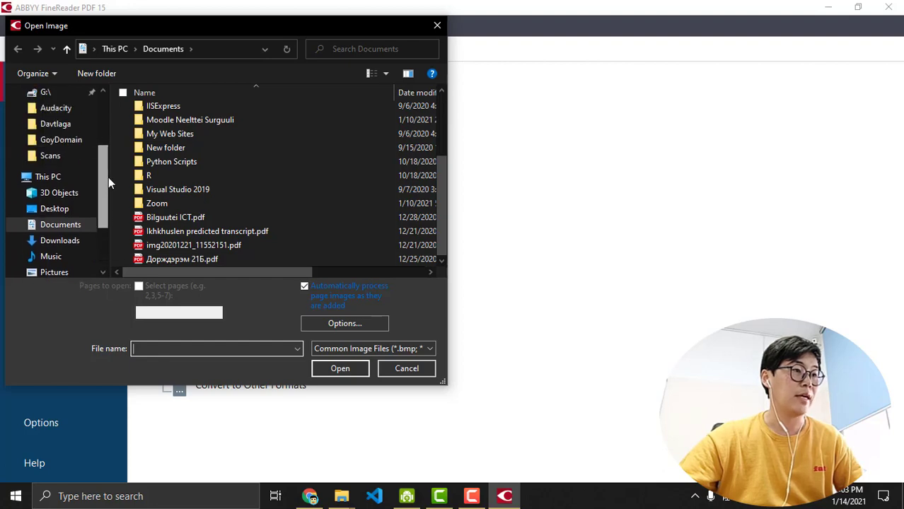
scroll(106, 181, "down", 1)
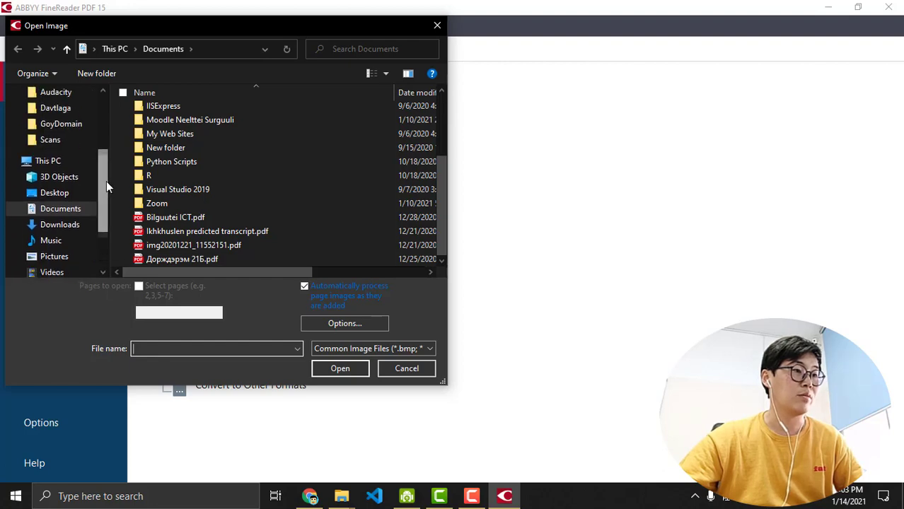
left_click(54, 256)
scroll(272, 195, "down", 3)
scroll(306, 198, "up", 1)
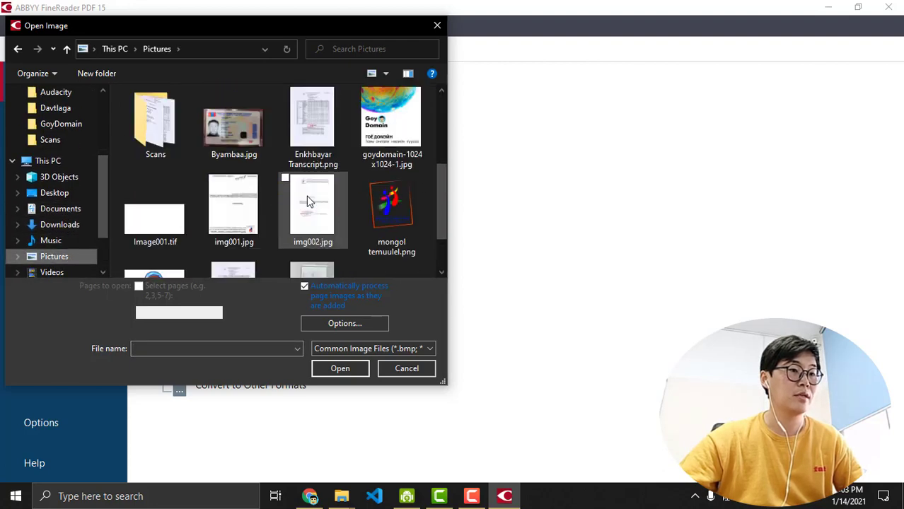
double_click(157, 130)
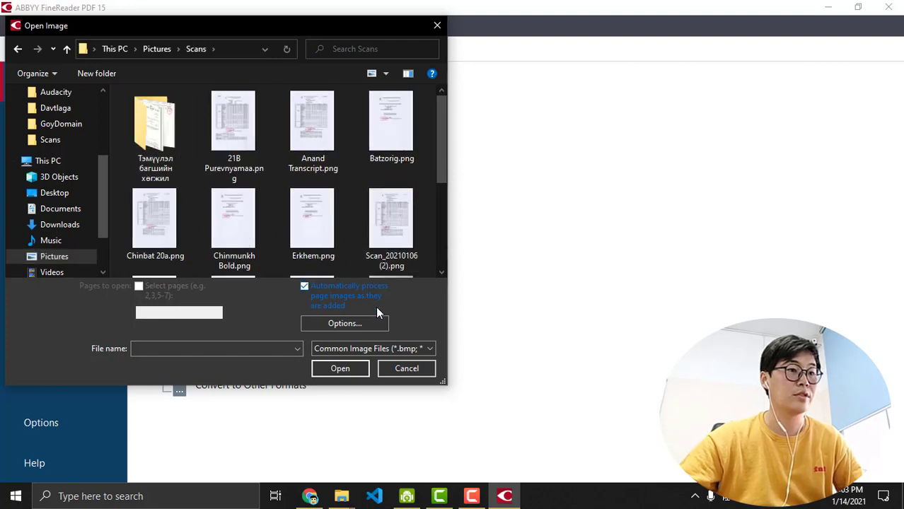
scroll(339, 237, "down", 3)
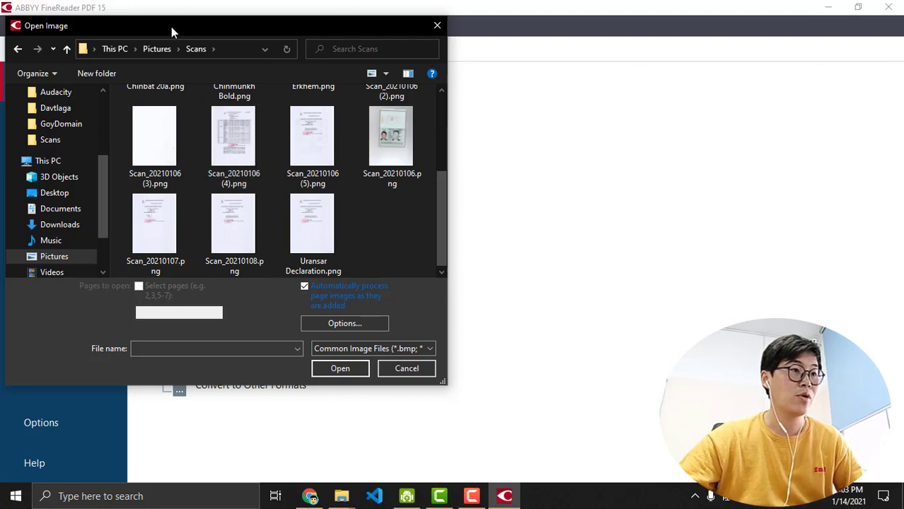
left_click(157, 49)
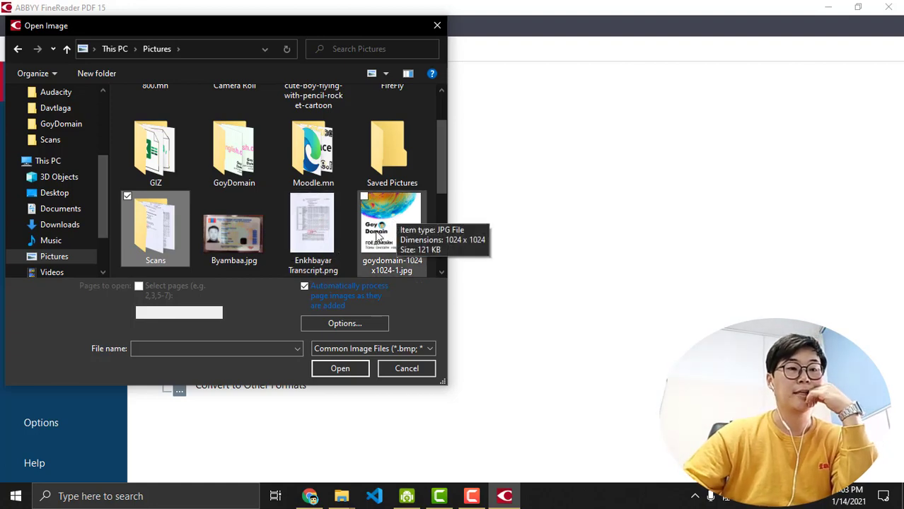
- Load goydomain-1024x1024-1.jpg into the OCR project and close the recognition report
left_click(379, 236)
double_click(380, 237)
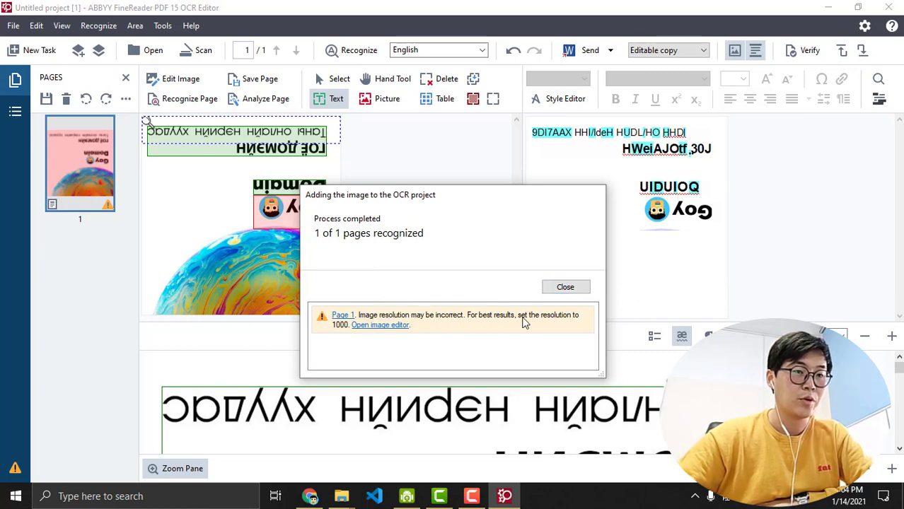
left_click(558, 288)
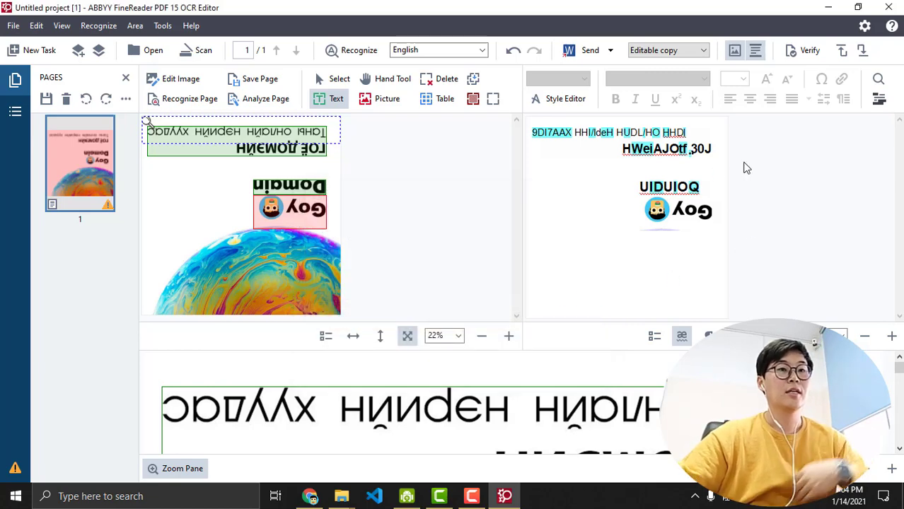
- Compare the recognized text with the source image, and delete page 1 from the OCR project
left_click(574, 131)
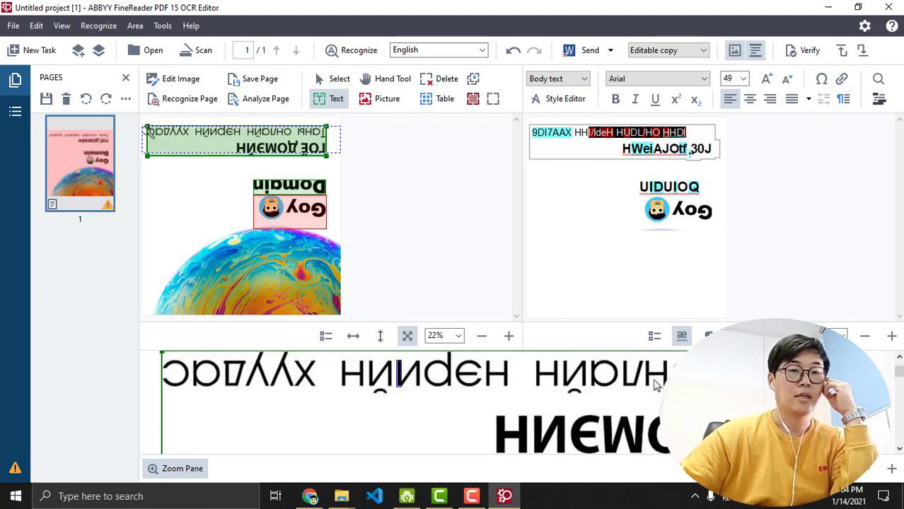
scroll(641, 383, "down", 5)
scroll(641, 383, "up", 5)
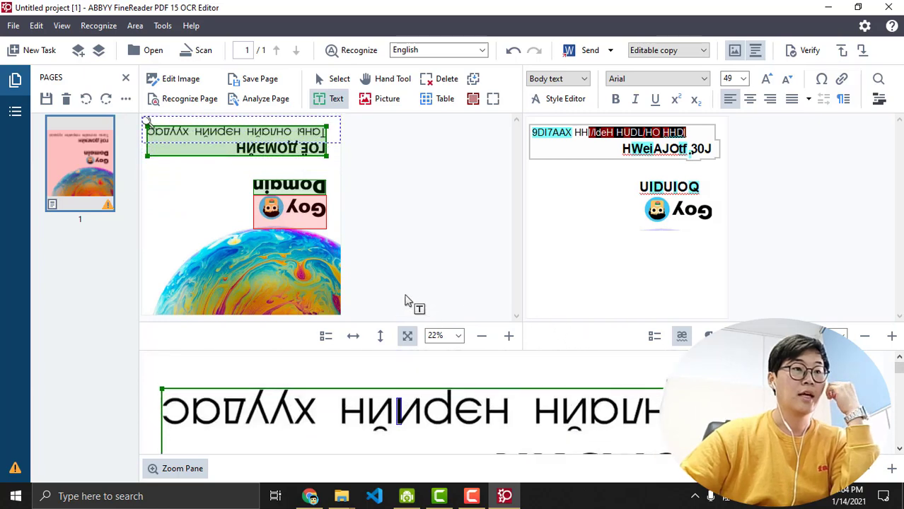
left_click(66, 101)
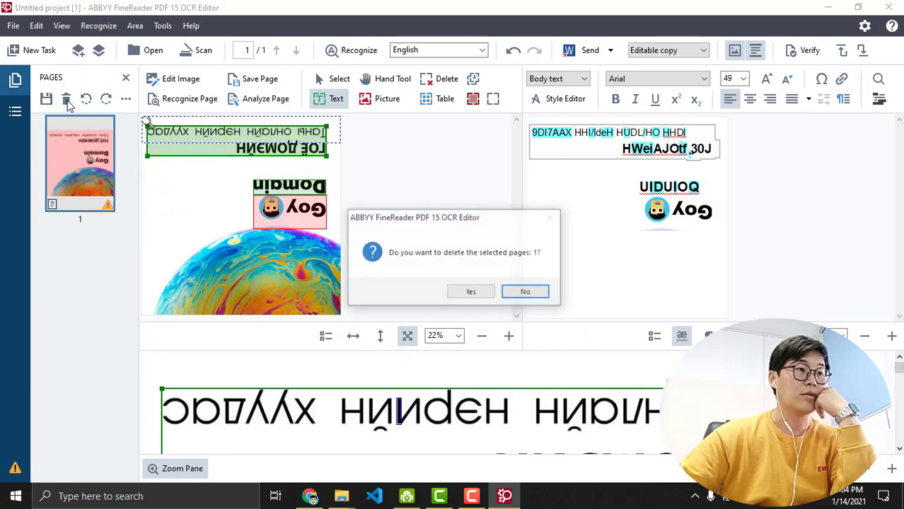
left_click(470, 290)
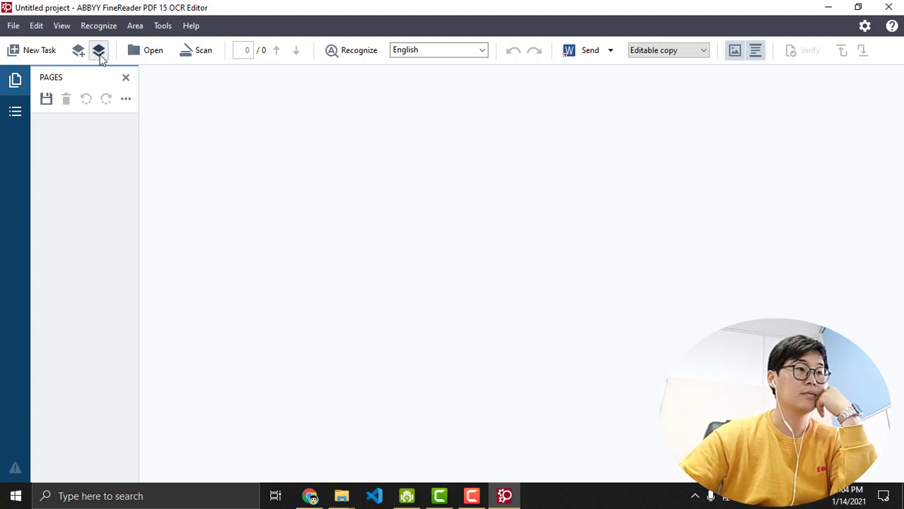
- Add goydomain-1024x1024-1.jpg from the Pictures folder to the project again and cancel its automatic recognition
left_click(156, 56)
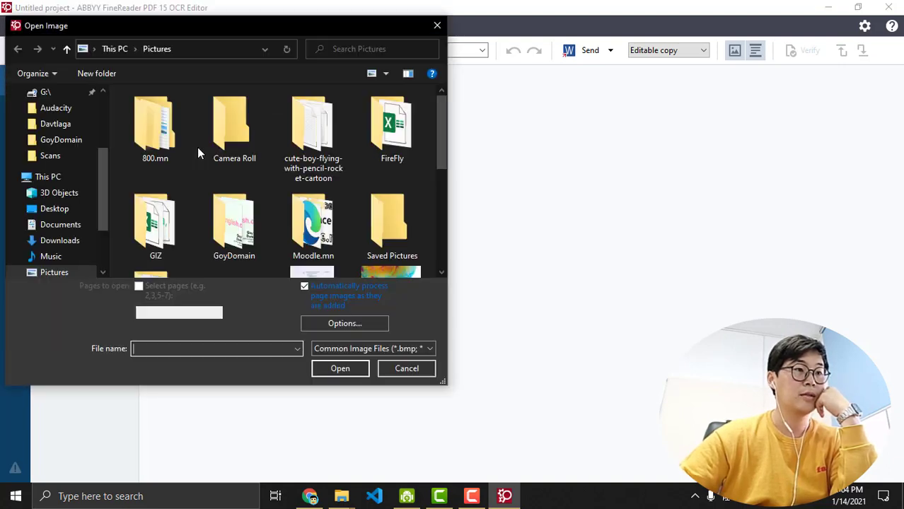
scroll(279, 220, "down", 2)
scroll(374, 205, "up", 1)
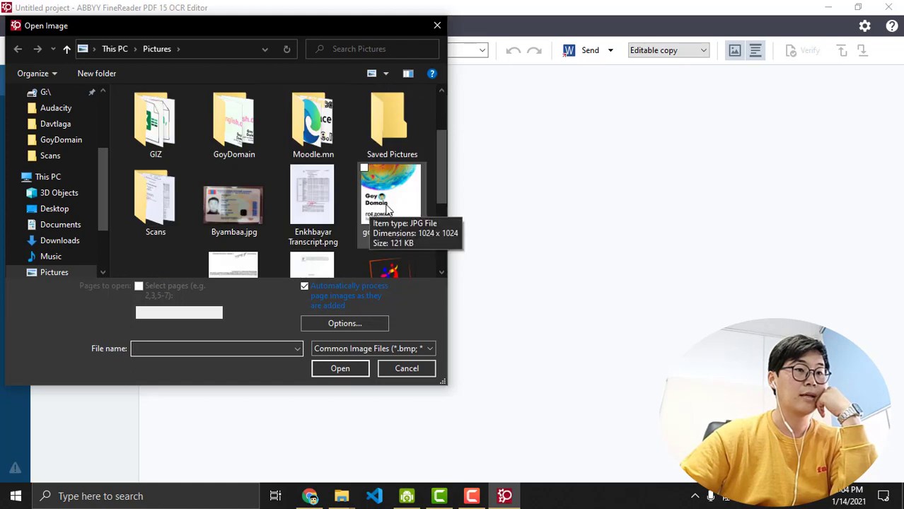
double_click(387, 210)
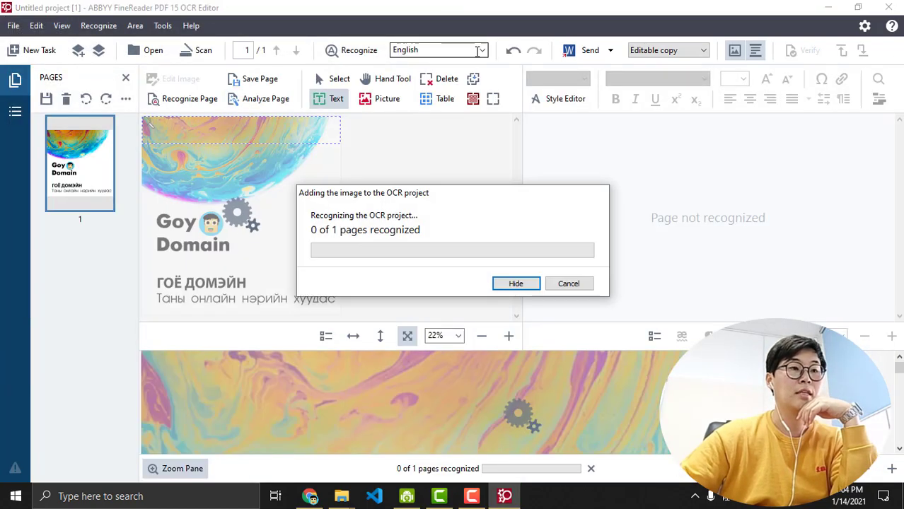
left_click(570, 284)
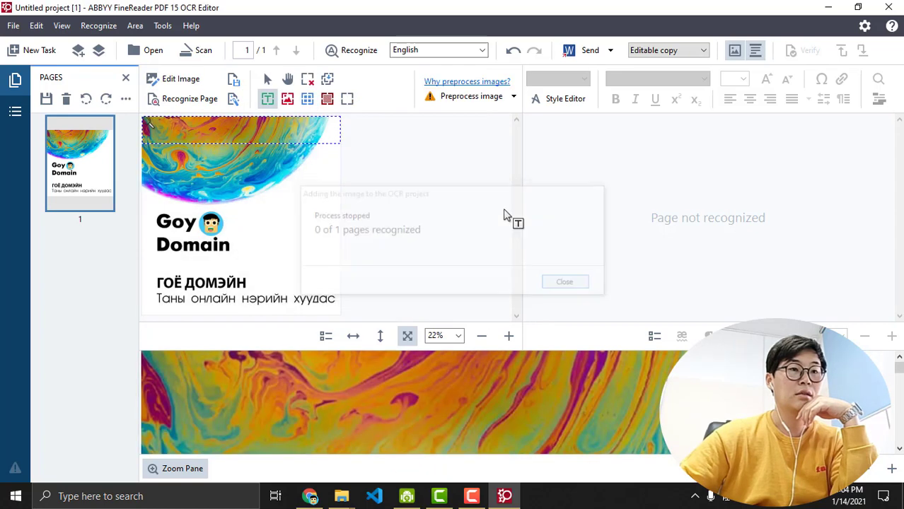
- Set the recognition language to Mongol and choose Editable copy as the output layout
left_click(481, 49)
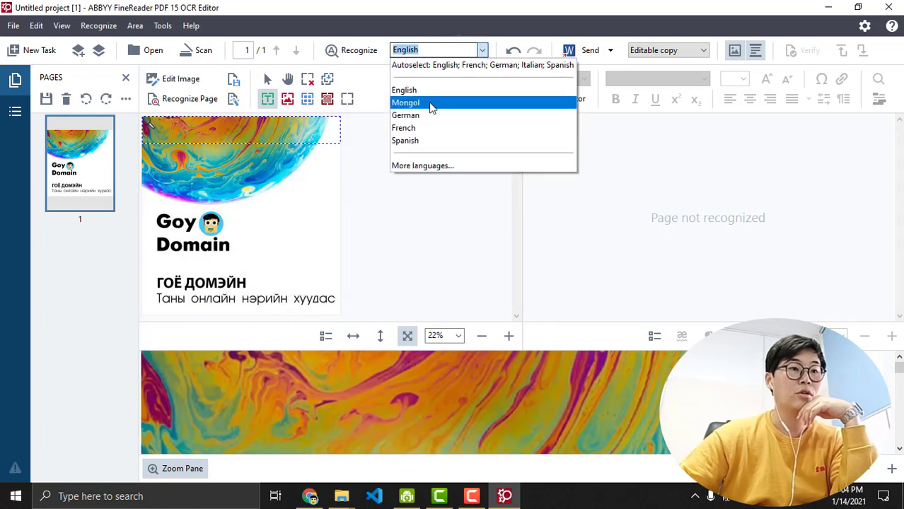
left_click(429, 103)
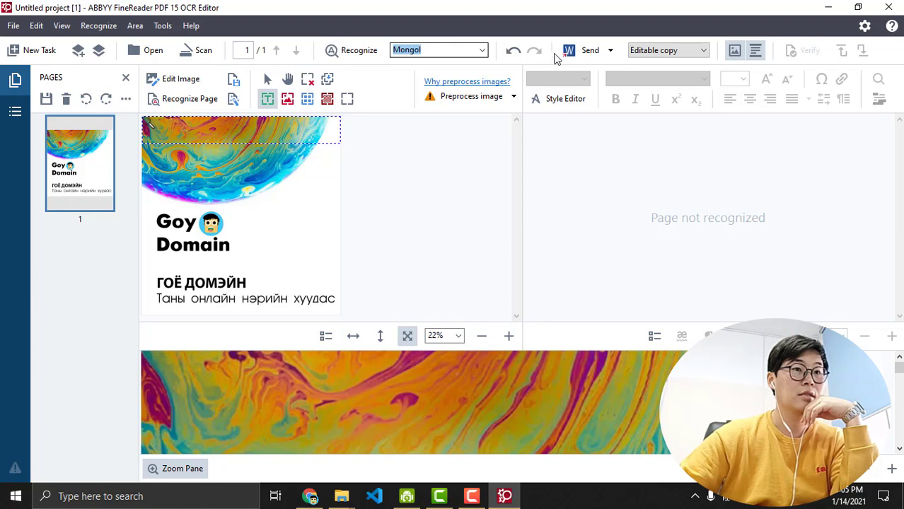
left_click(658, 52)
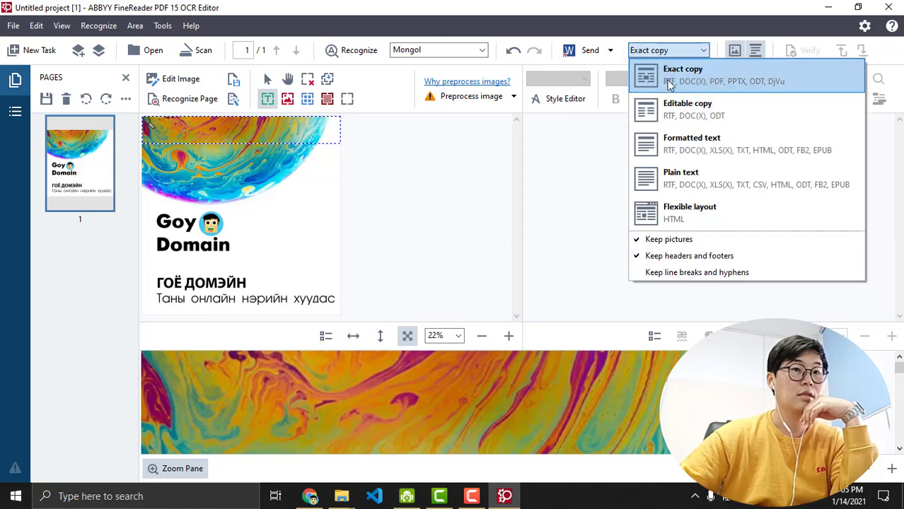
left_click(667, 113)
left_click(211, 236)
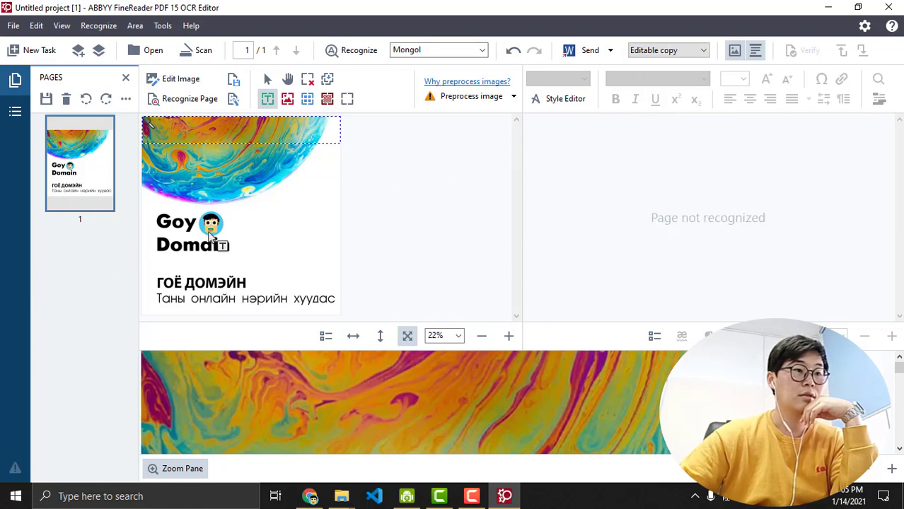
- Preprocess the page image, recognize the page with the Mongol language and close the recognition report
left_click(472, 98)
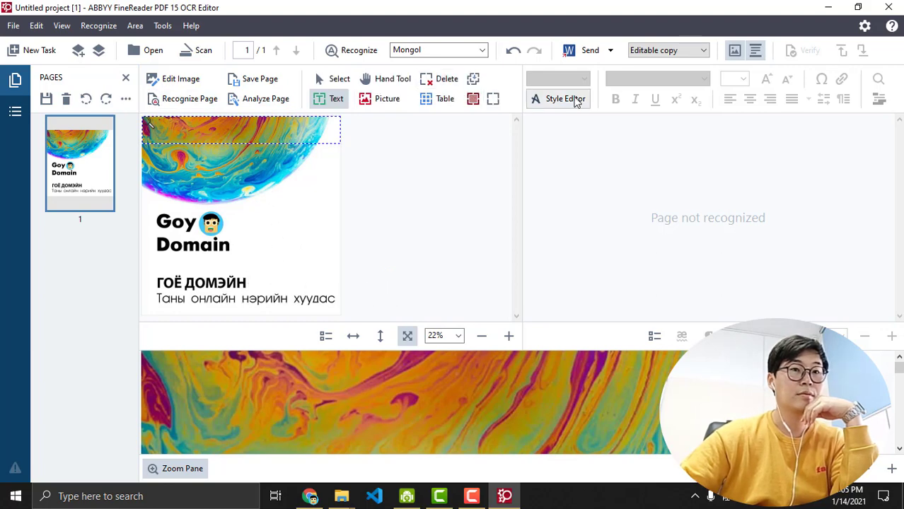
left_click(355, 52)
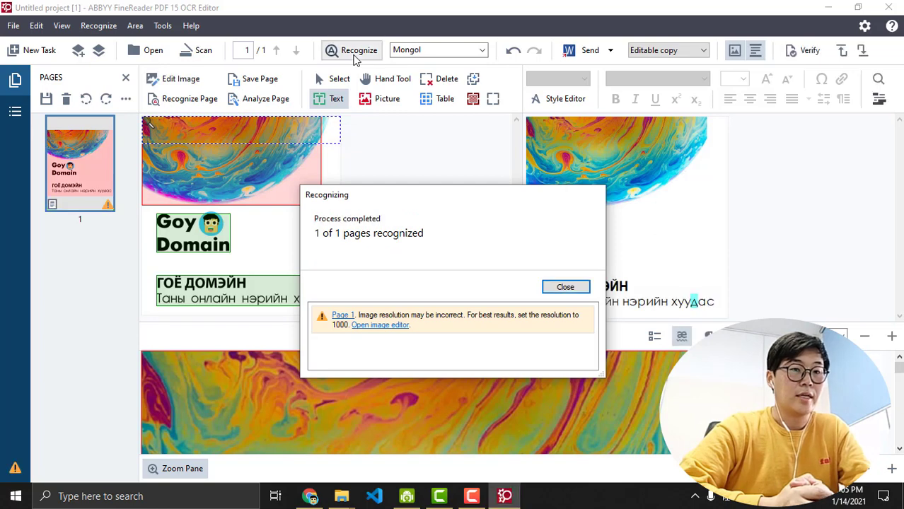
left_click(572, 287)
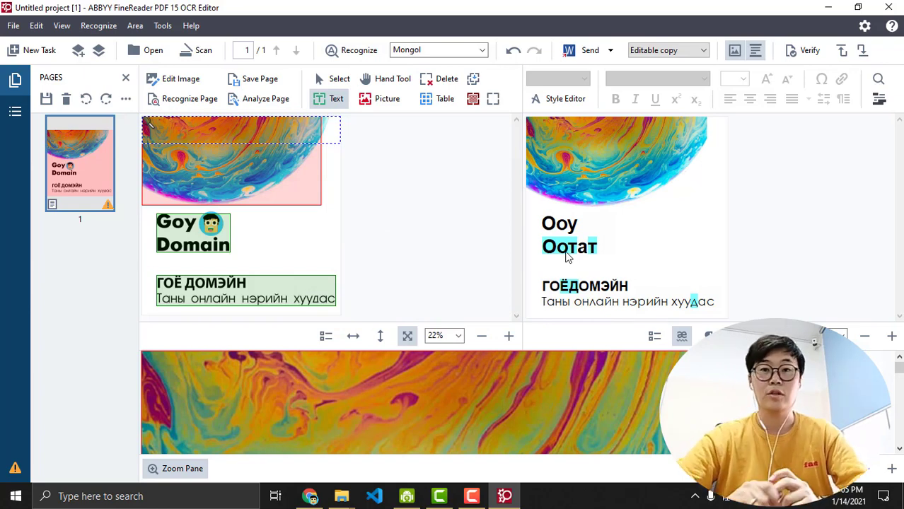
- Add English to the manually specified OCR languages alongside Mongol, recognize the page again and close the report
left_click(482, 50)
left_click(426, 165)
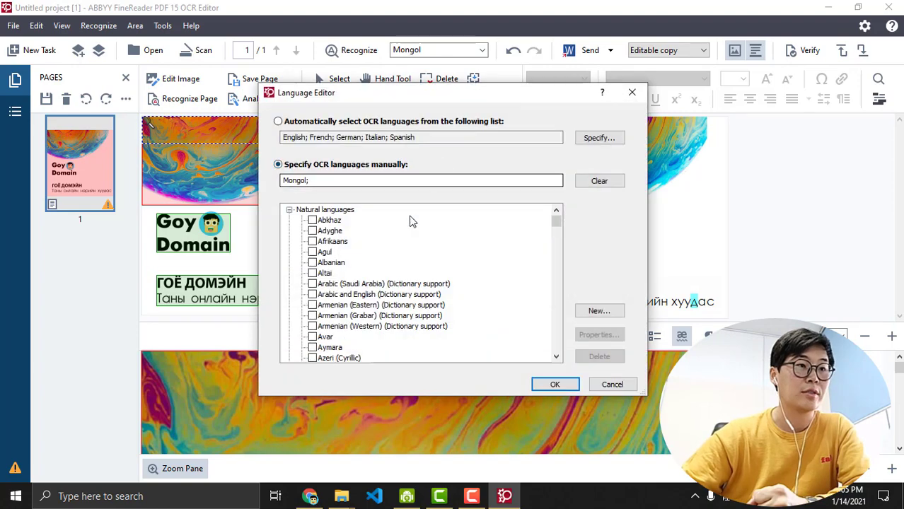
scroll(323, 316, "down", 12)
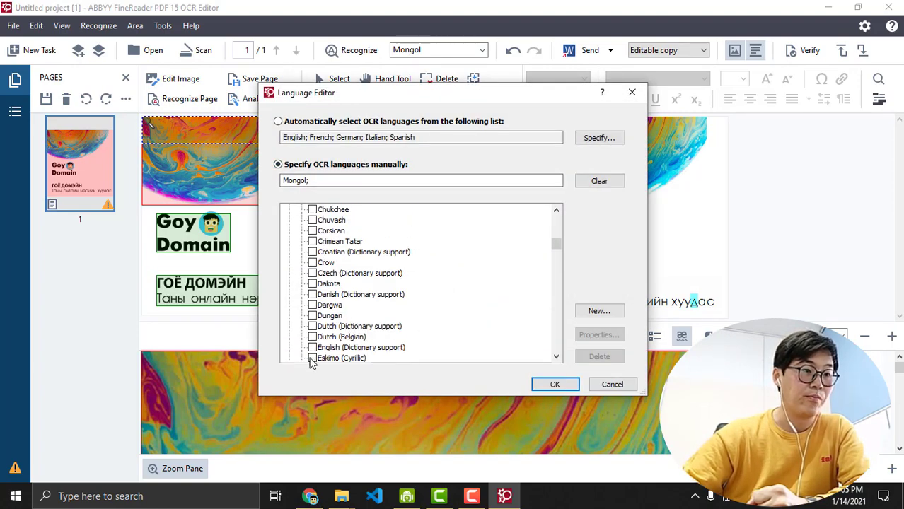
scroll(351, 343, "down", 1)
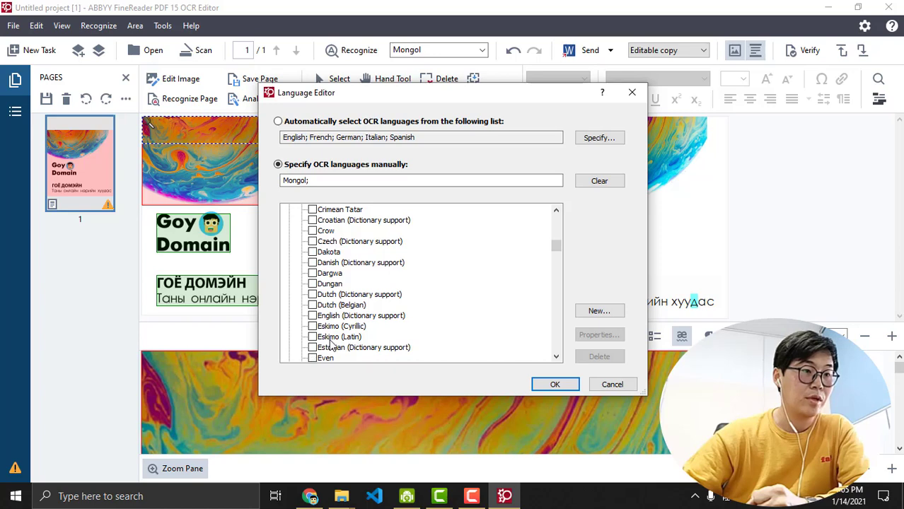
left_click(312, 315)
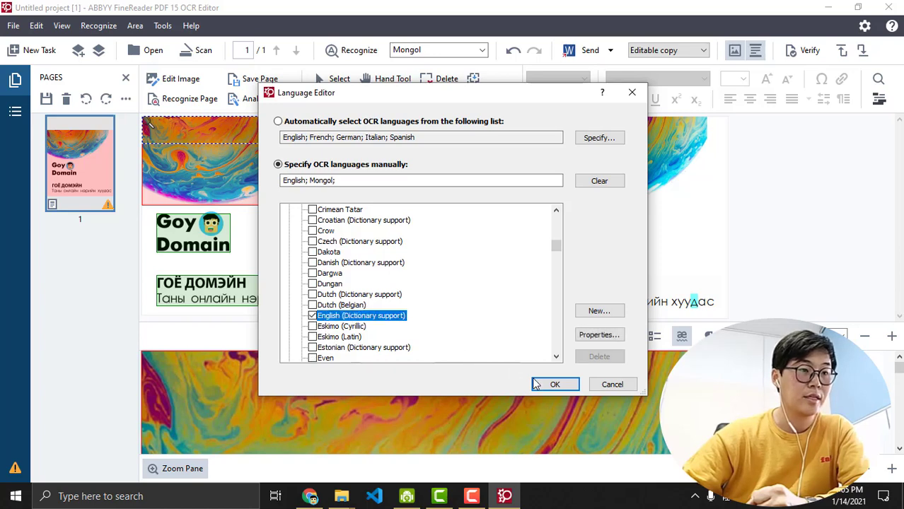
scroll(446, 330, "down", 3)
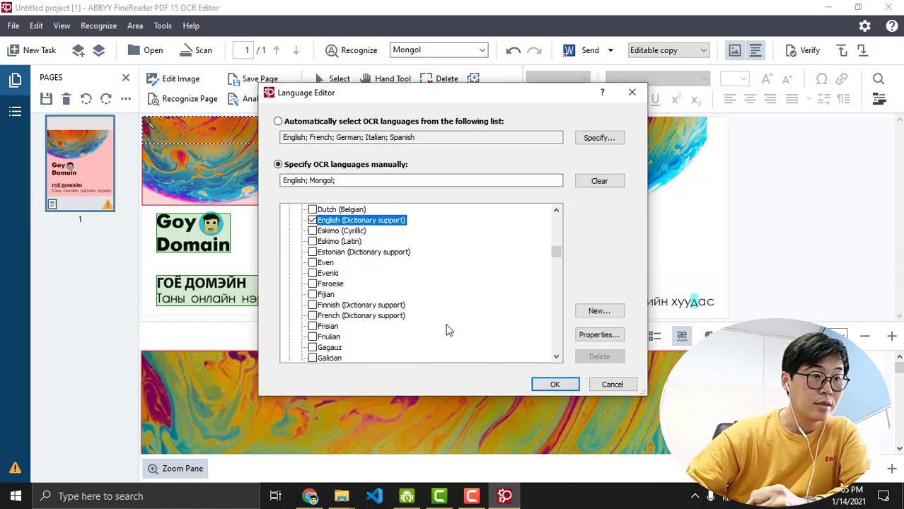
left_click(556, 384)
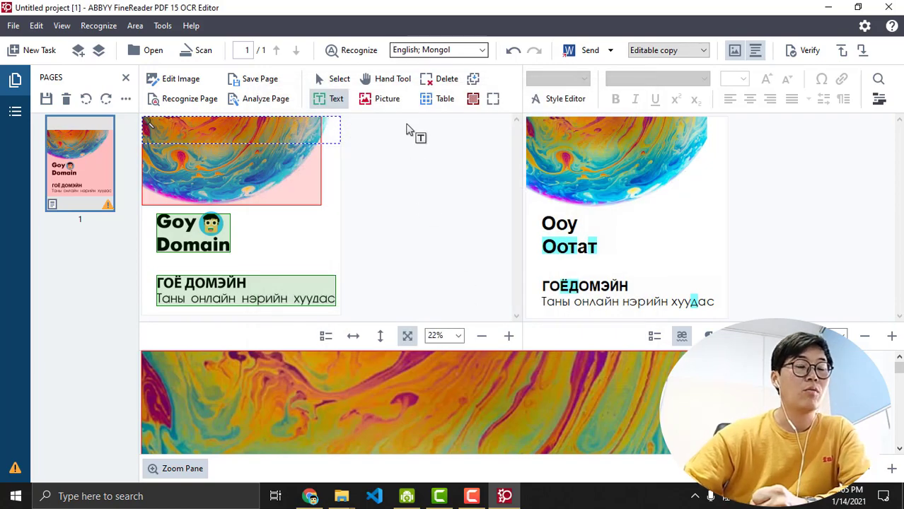
left_click(359, 51)
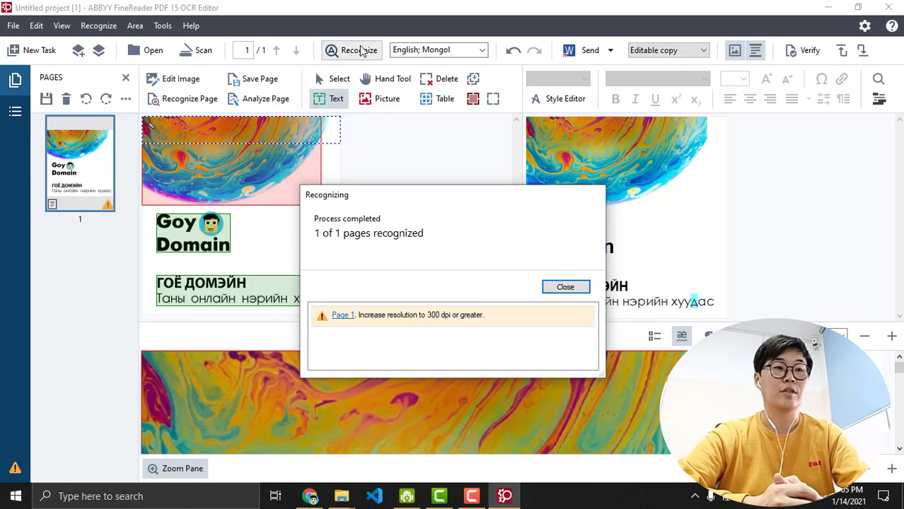
left_click(578, 287)
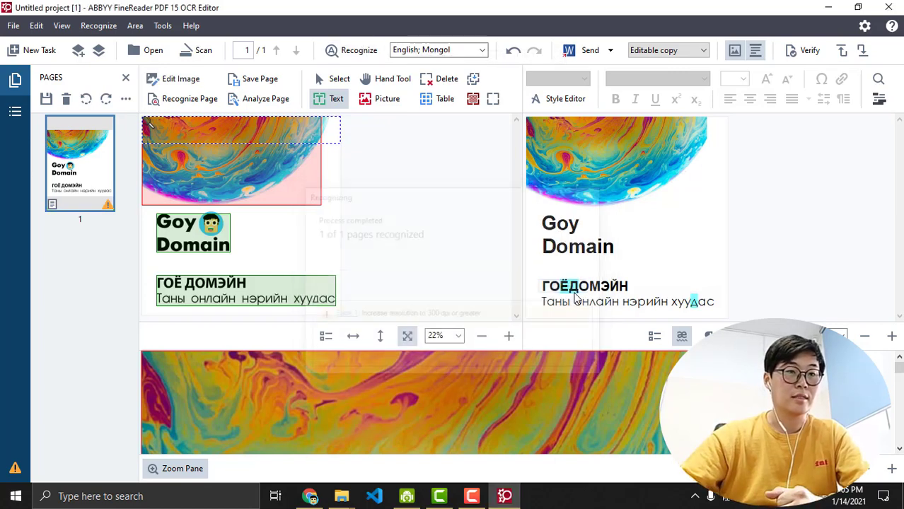
- Check the recognized Goy Domain text against the image and insert the missing space between "ГОЁ" and "ДОМЭЙН"
left_click(591, 286)
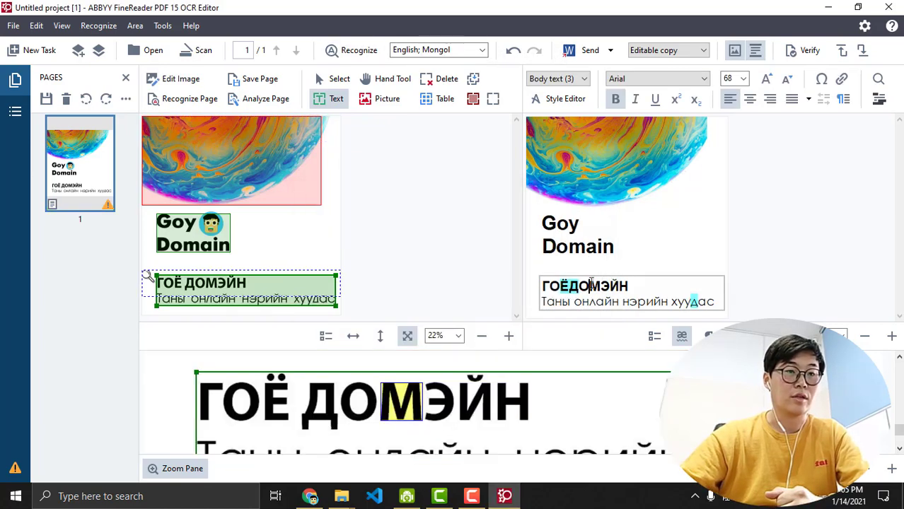
left_click(557, 223)
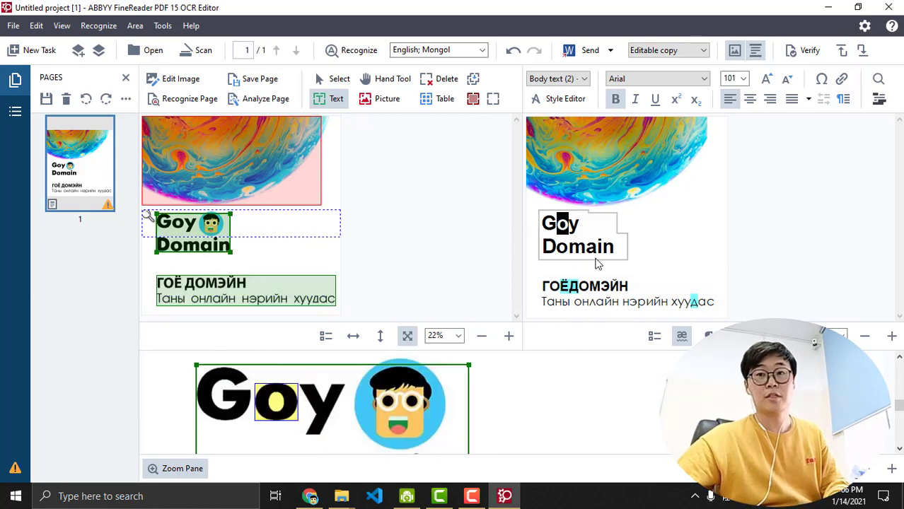
left_click_drag(593, 246, 542, 223)
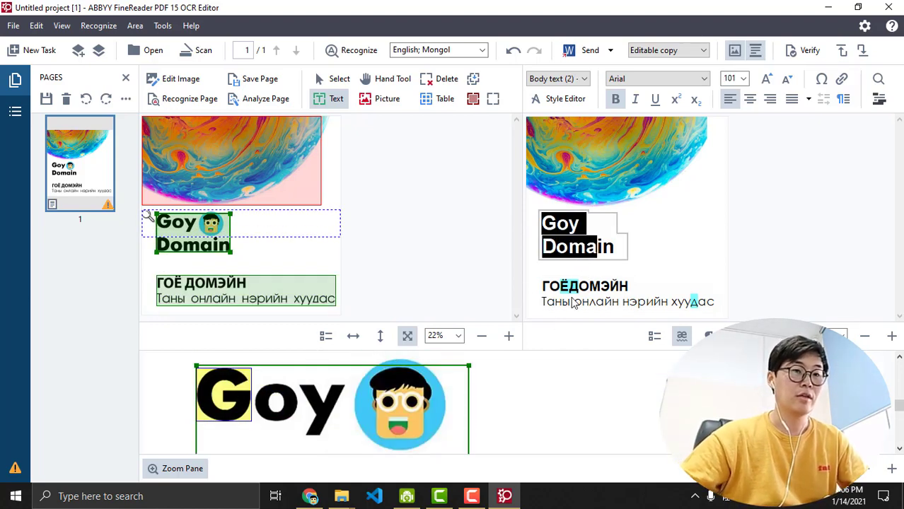
left_click(581, 286)
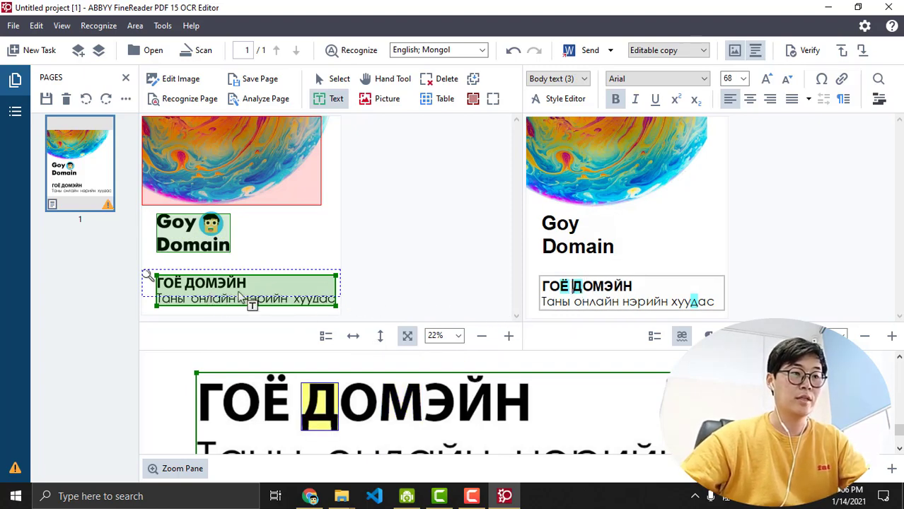
mouse_move(316, 265)
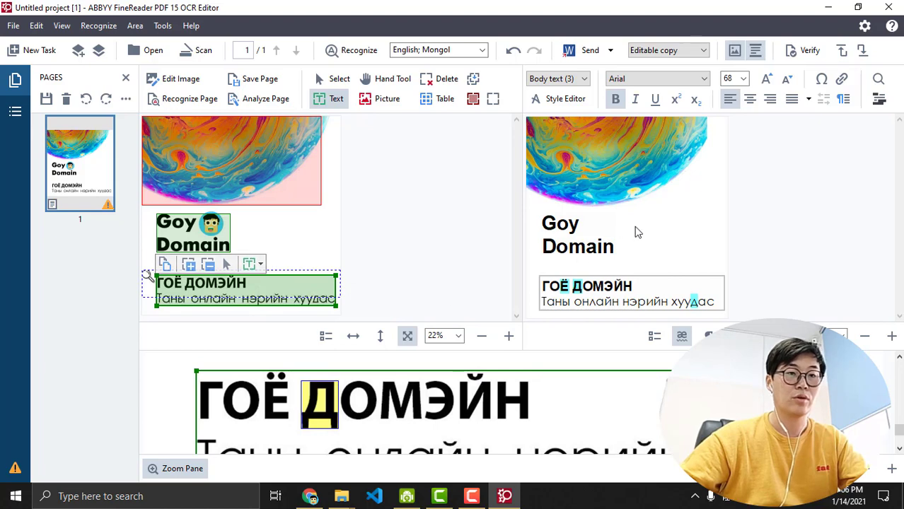
scroll(438, 366, "down", 1)
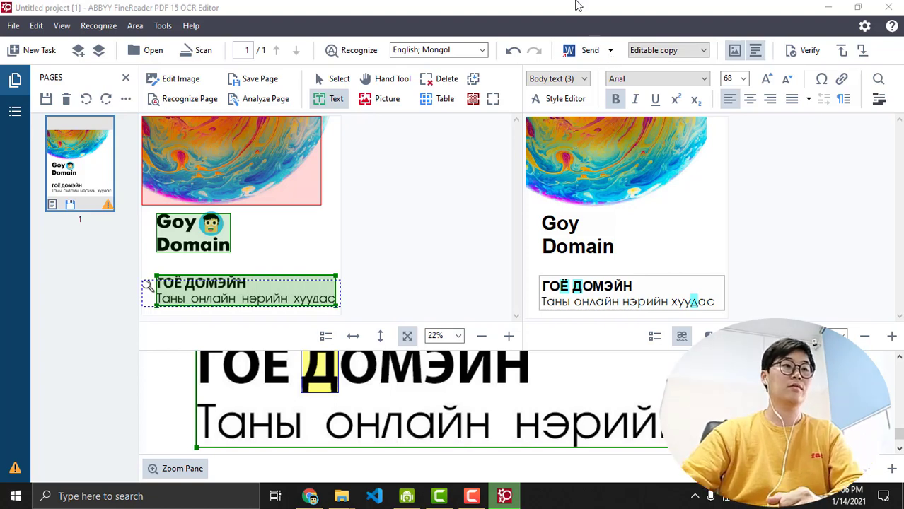
- Switch to the exported document in Word and examine its picture, the "Goy Domain" and "ГОЁ ДОМЭЙН" headings and the text line below
left_click(535, 496)
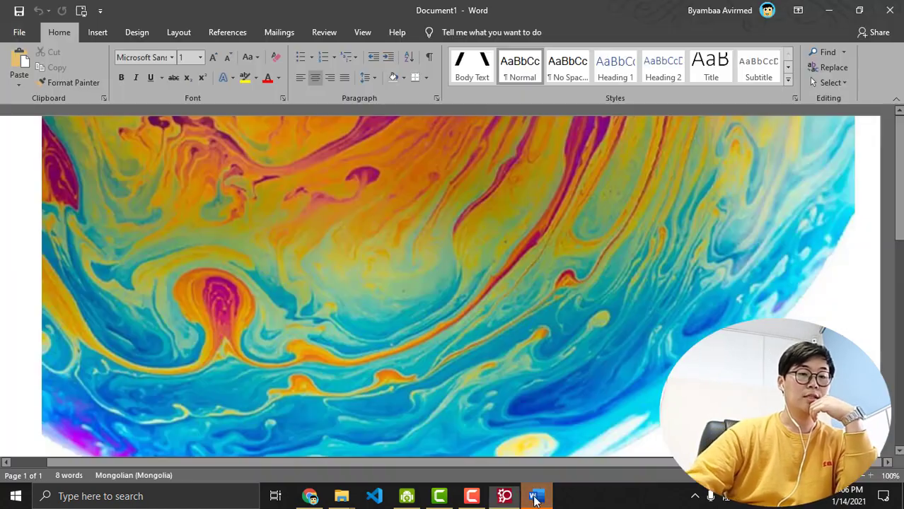
scroll(543, 420, "down", 10)
scroll(512, 373, "up", 3)
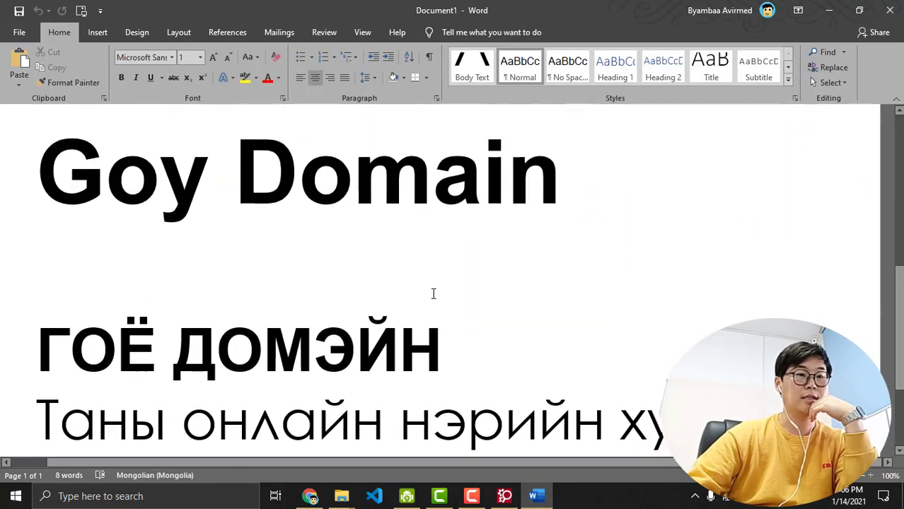
left_click(312, 351)
left_click_drag(263, 352, 398, 359)
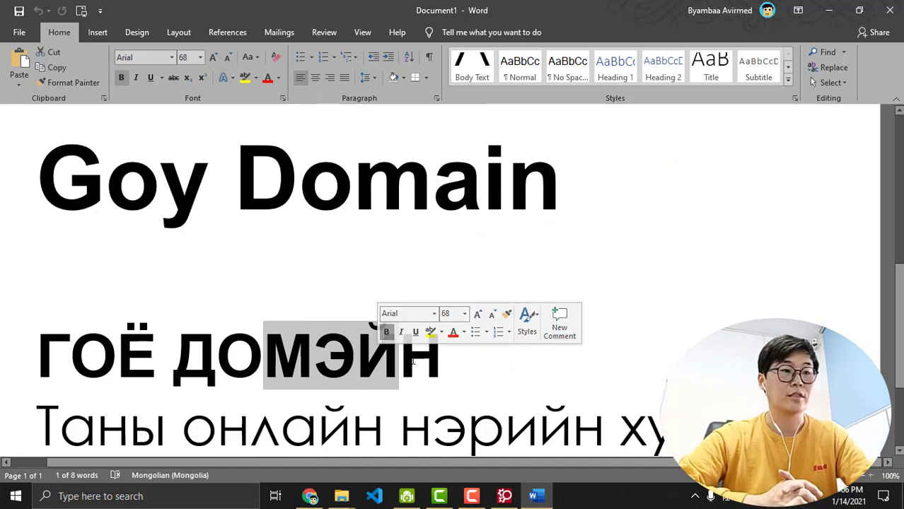
scroll(430, 270, "up", 6)
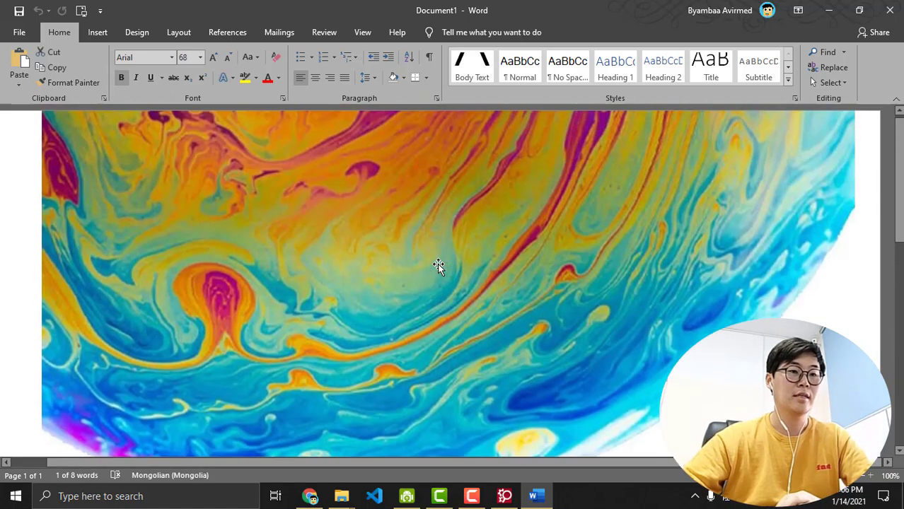
scroll(438, 263, "down", 5)
scroll(438, 265, "down", 5)
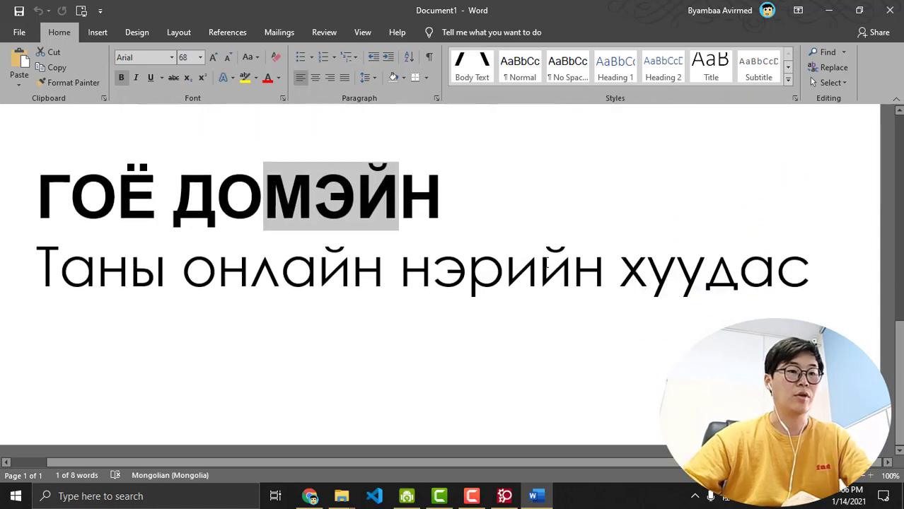
left_click_drag(546, 261, 182, 269)
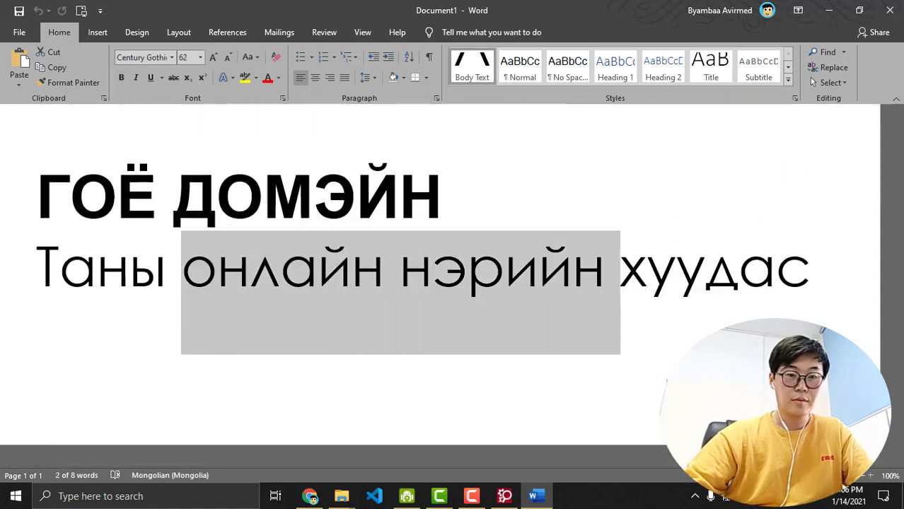
- Examine the whole exported page and its picture in Word, and return to the FineReader OCR Editor
scroll(623, 309, "down", 4, "ctrl")
scroll(417, 282, "down", 3, "ctrl")
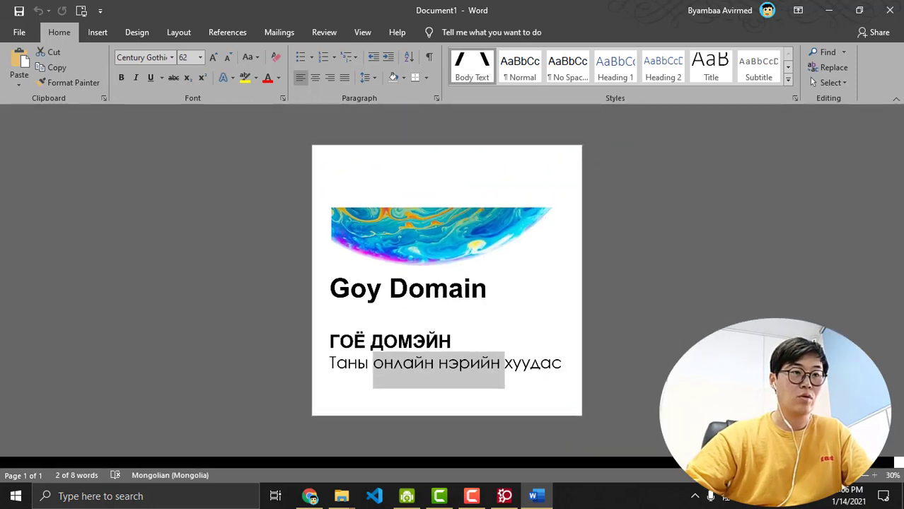
left_click(408, 247)
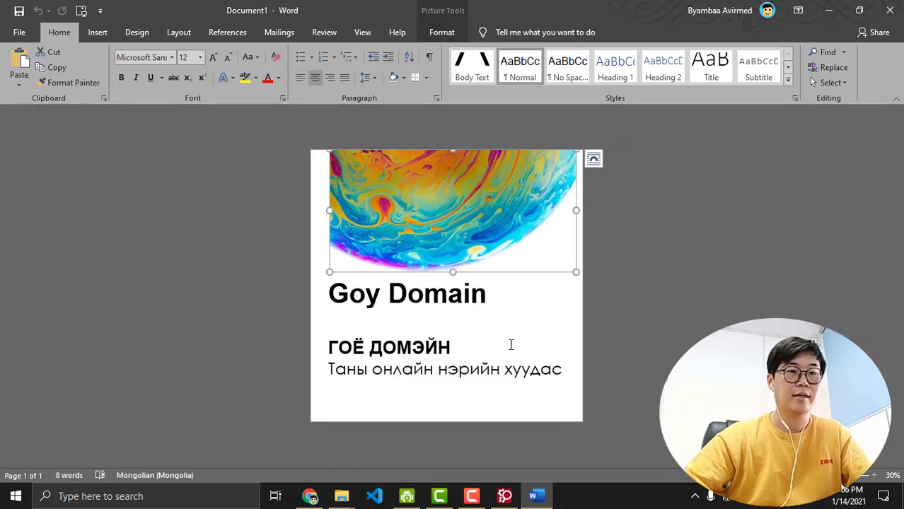
left_click(829, 9)
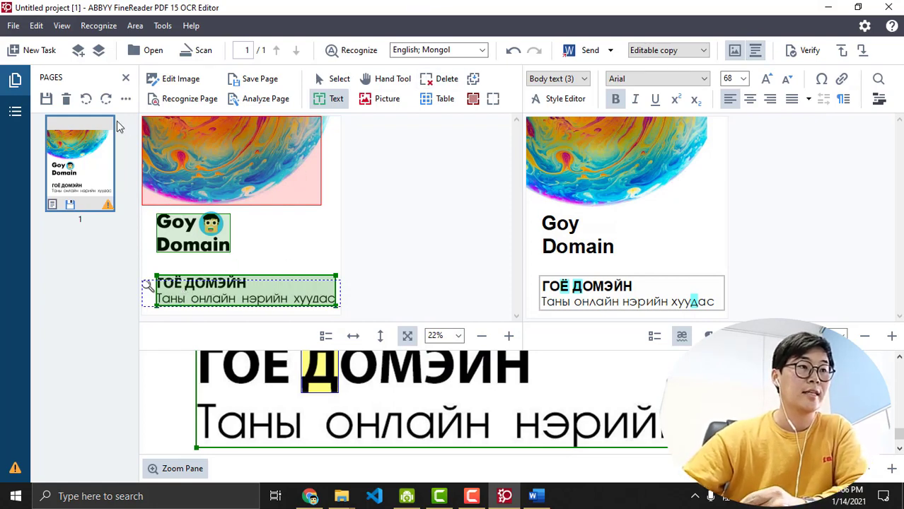
- Rotate the page image counterclockwise four times, through a full turn back to upright
left_click(86, 99)
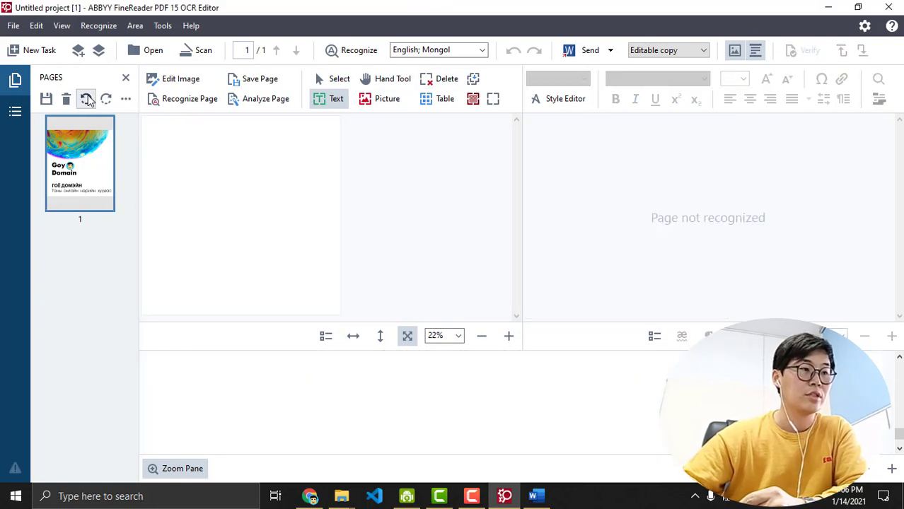
left_click(87, 99)
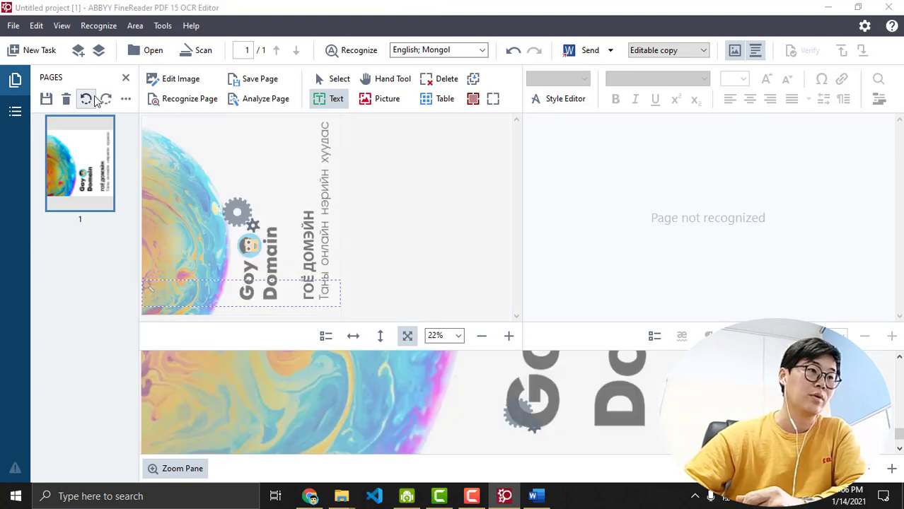
left_click(86, 99)
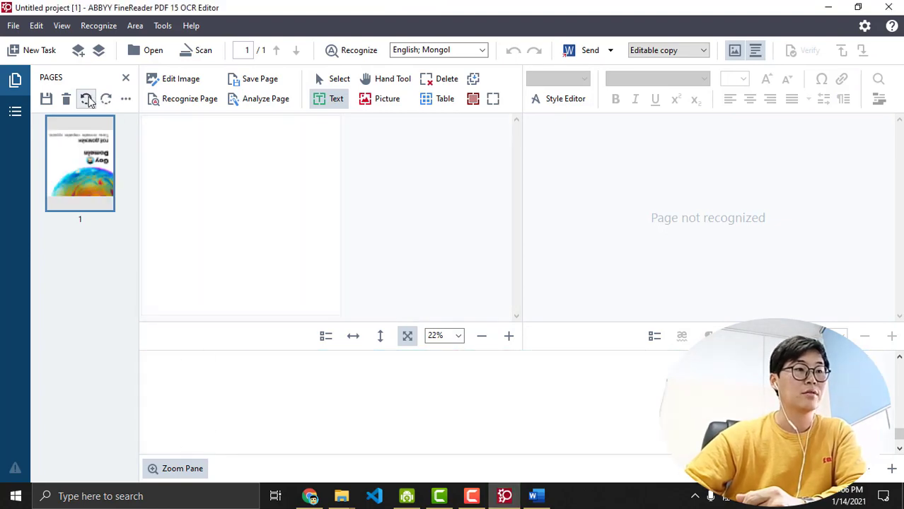
left_click(88, 99)
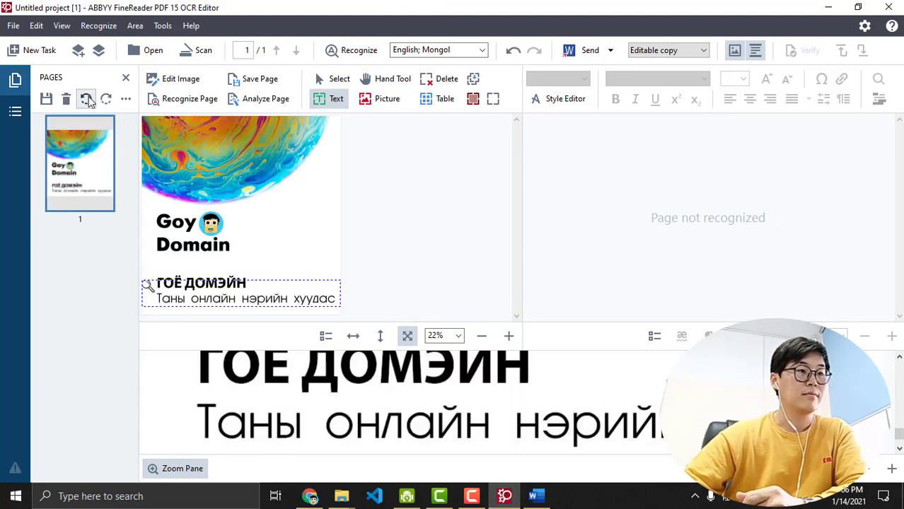
- Launch ABBYY Screenshot Reader and check its choice of recognition languages
key("super")
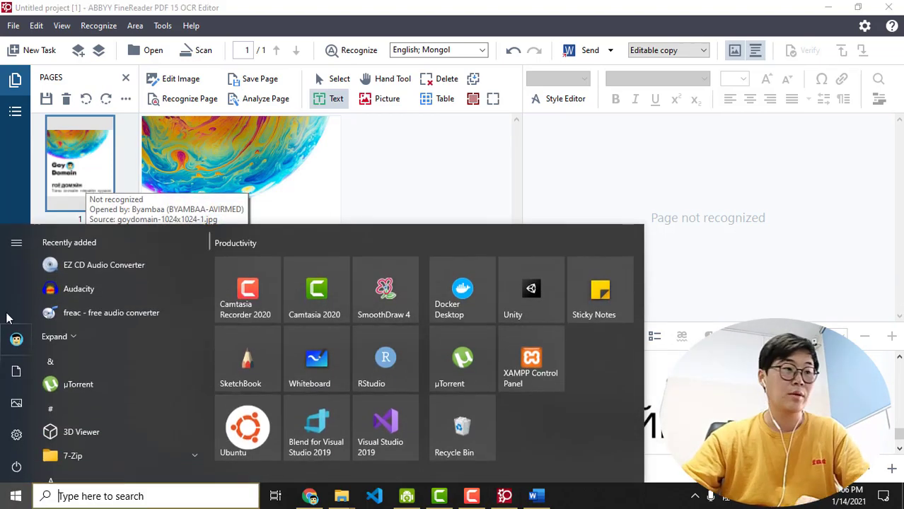
left_click(88, 338)
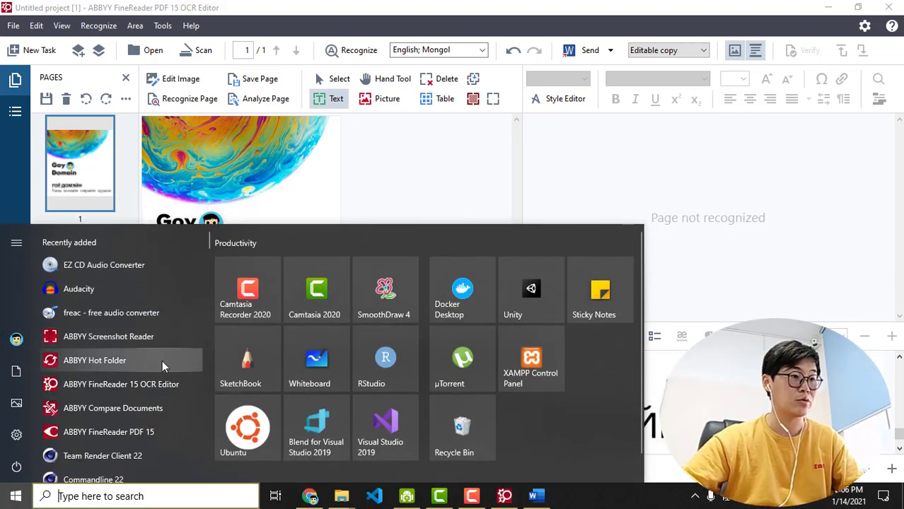
left_click(126, 339)
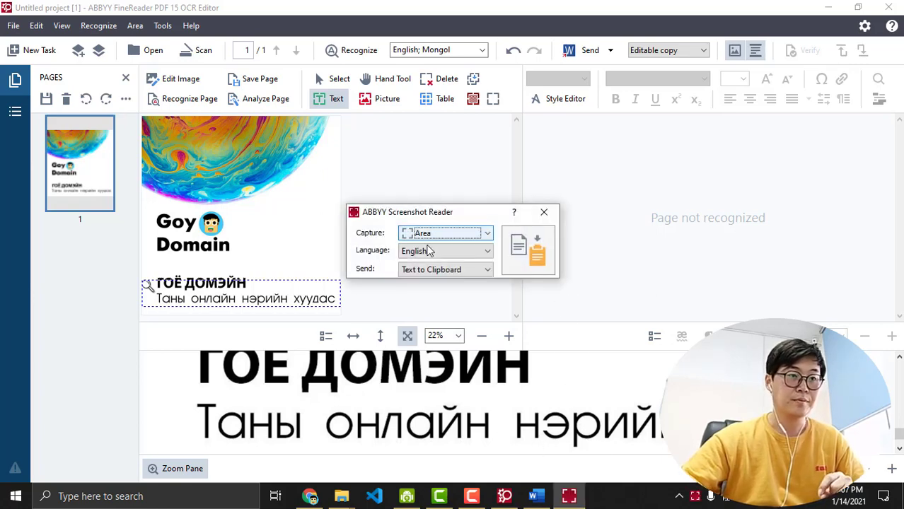
left_click(465, 252)
left_click(466, 253)
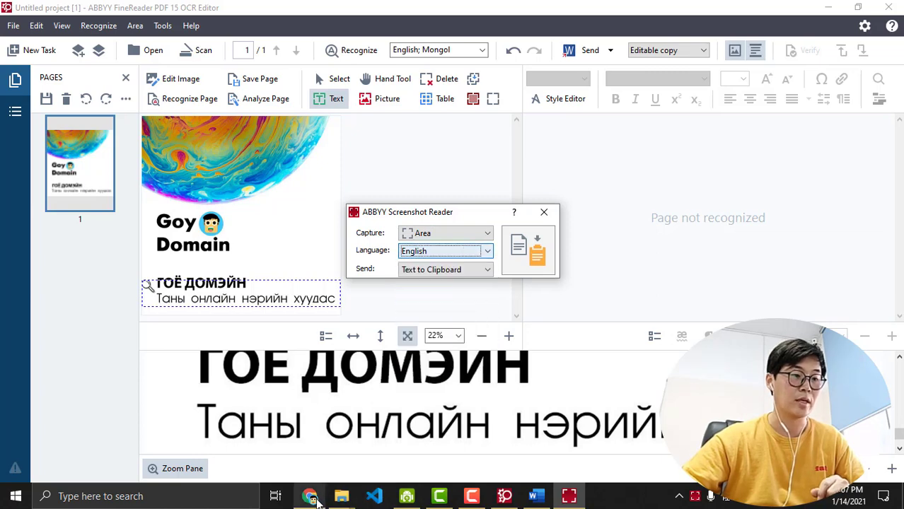
- Switch to Chrome and run a Google image search for "essay example" in a new tab
mouse_move(320, 499)
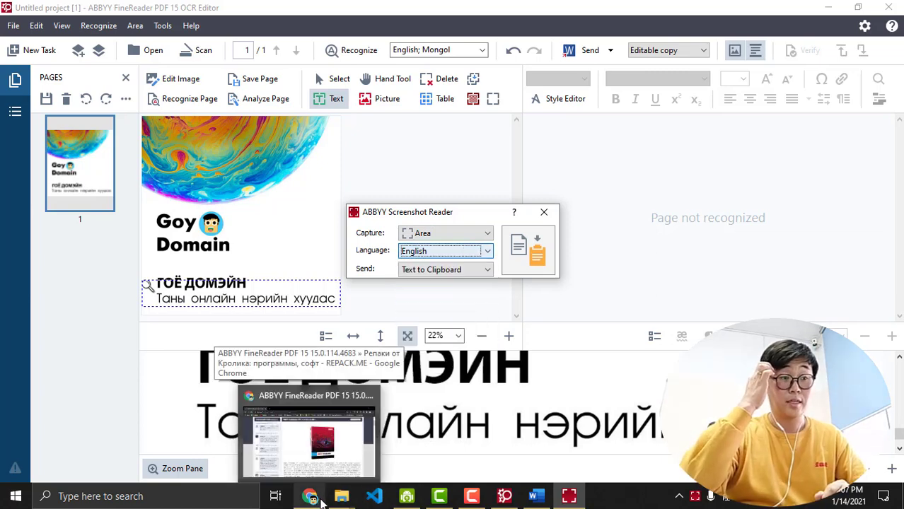
left_click(332, 453)
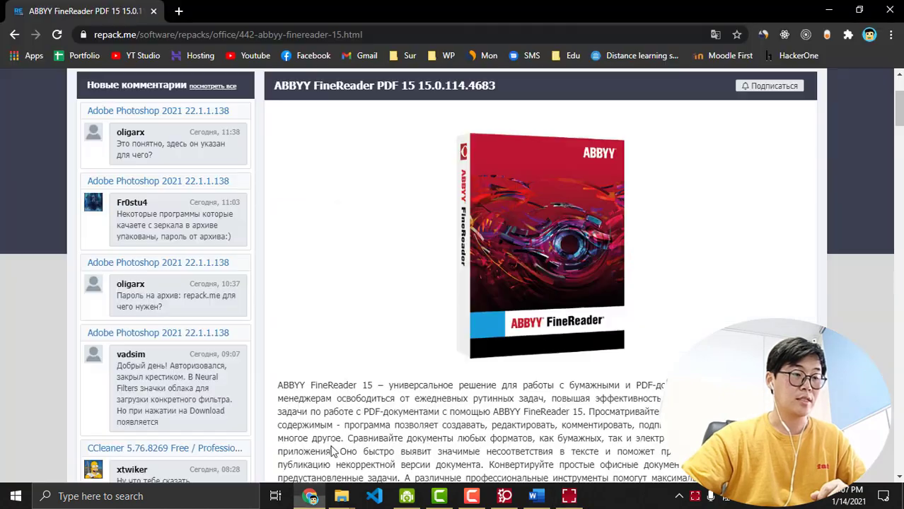
left_click(178, 11)
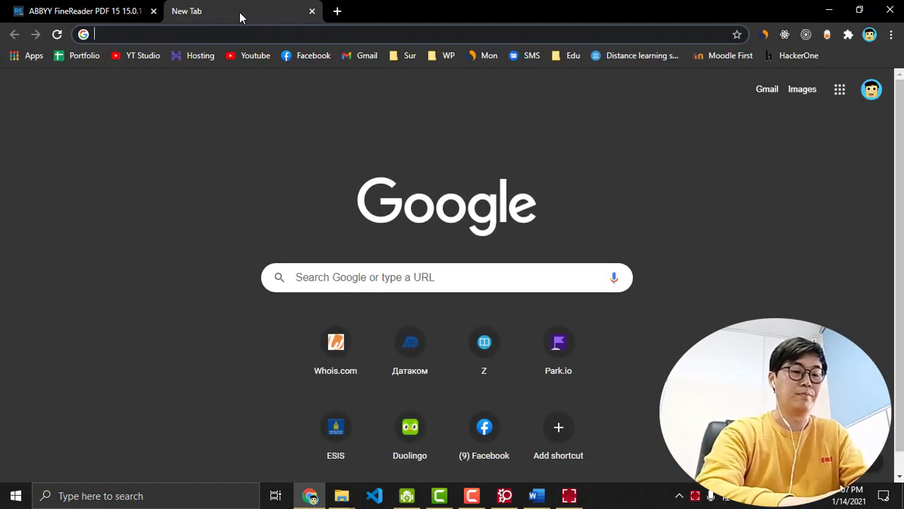
type("essay example")
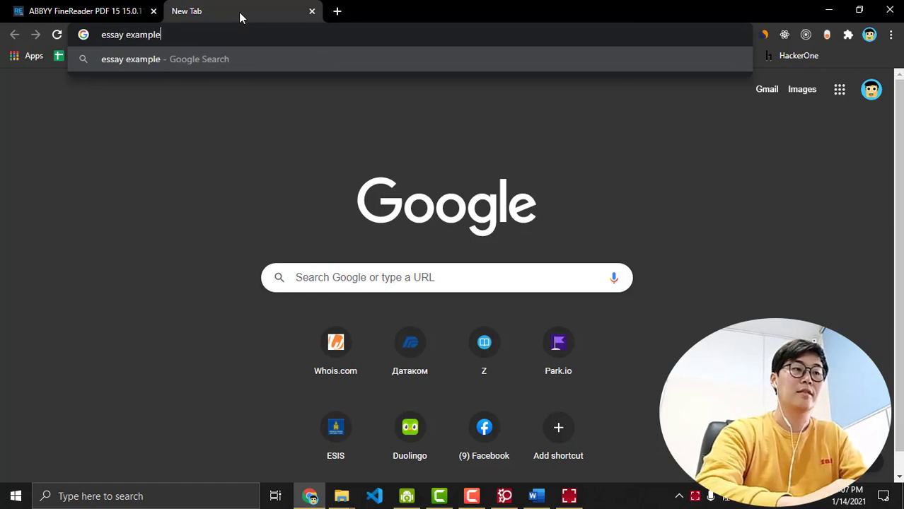
key("Return")
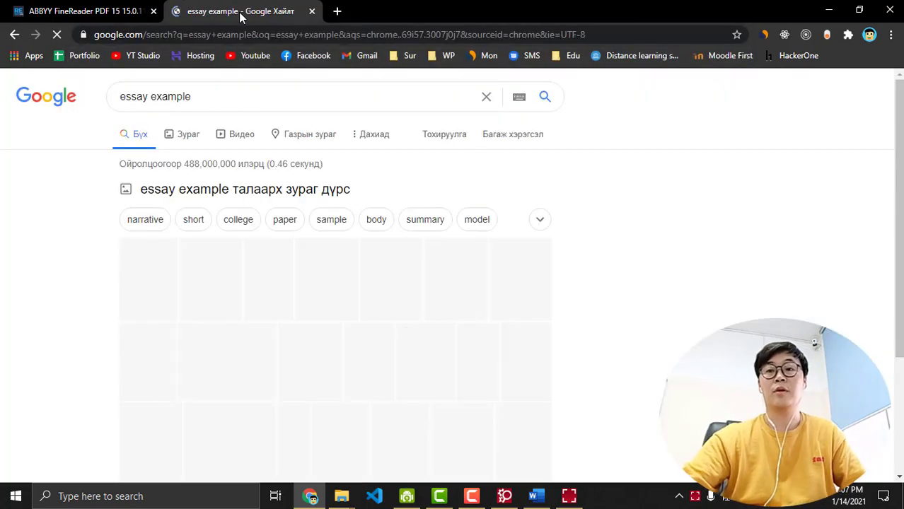
left_click(197, 143)
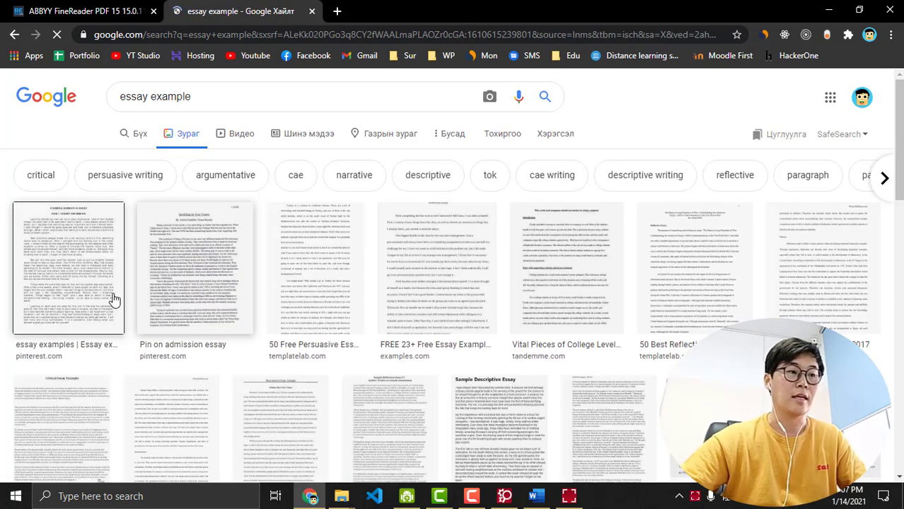
- Open the full-size "How I Learnt Swimming" sample essay image in its own tab and enlarge it for reading
left_click(82, 288)
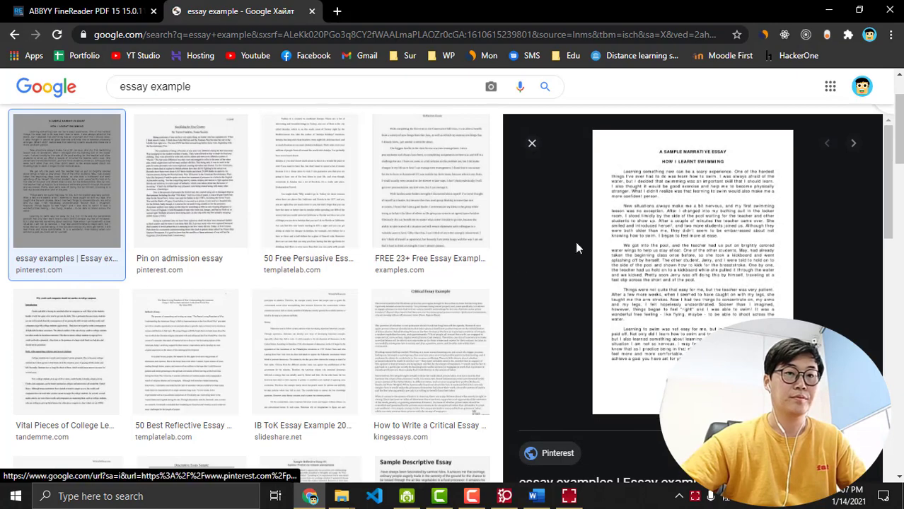
right_click(680, 229)
left_click(743, 351)
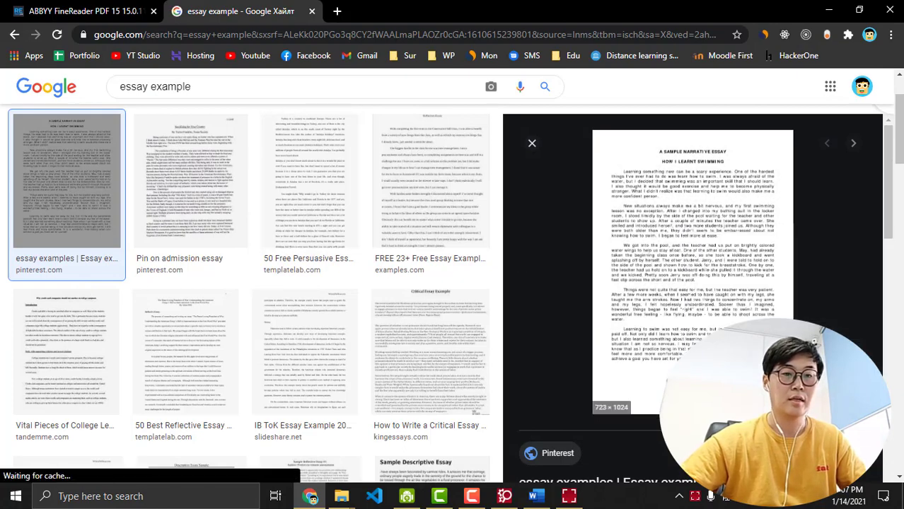
left_click(399, 11)
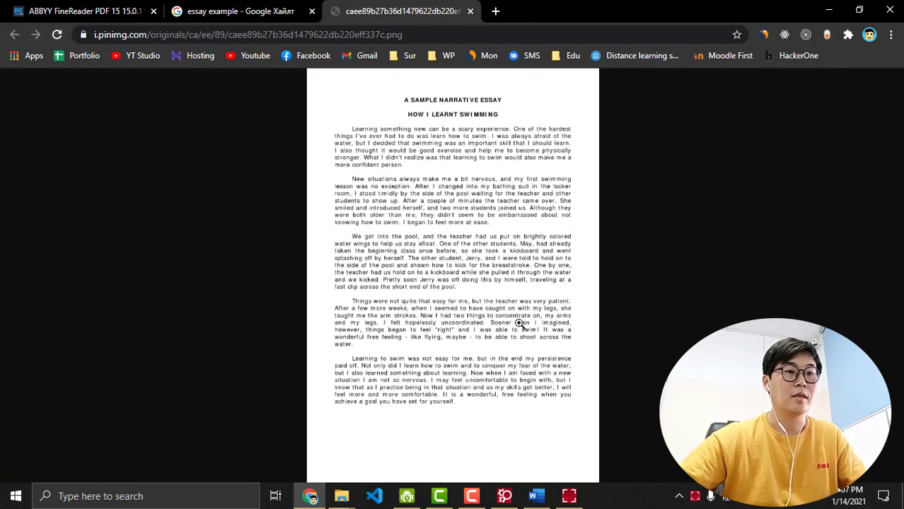
scroll(520, 323, "up", 6)
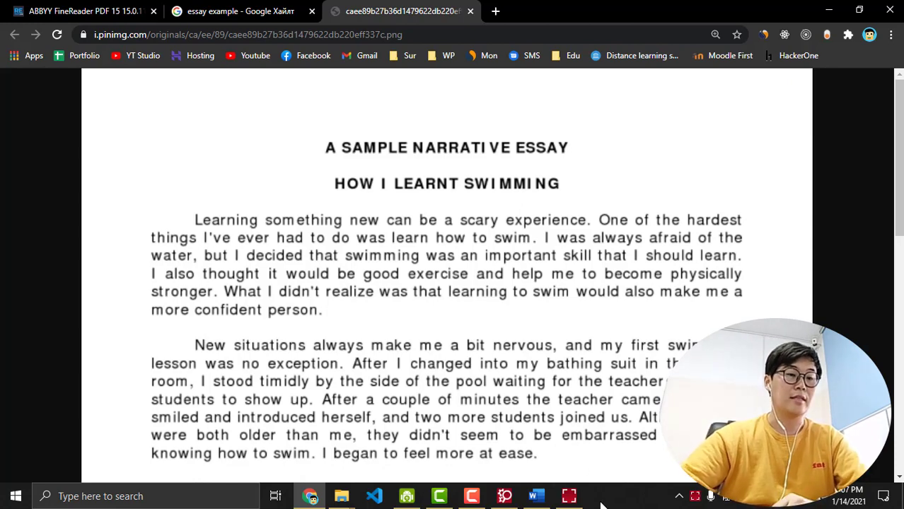
- Capture the essay's first paragraph with Screenshot Reader as an English area, sending the text to the clipboard
left_click(569, 496)
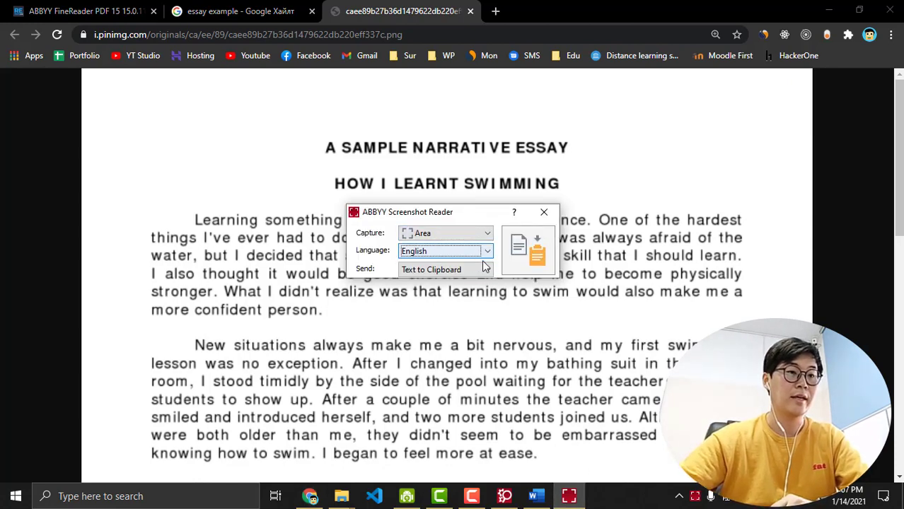
left_click(539, 249)
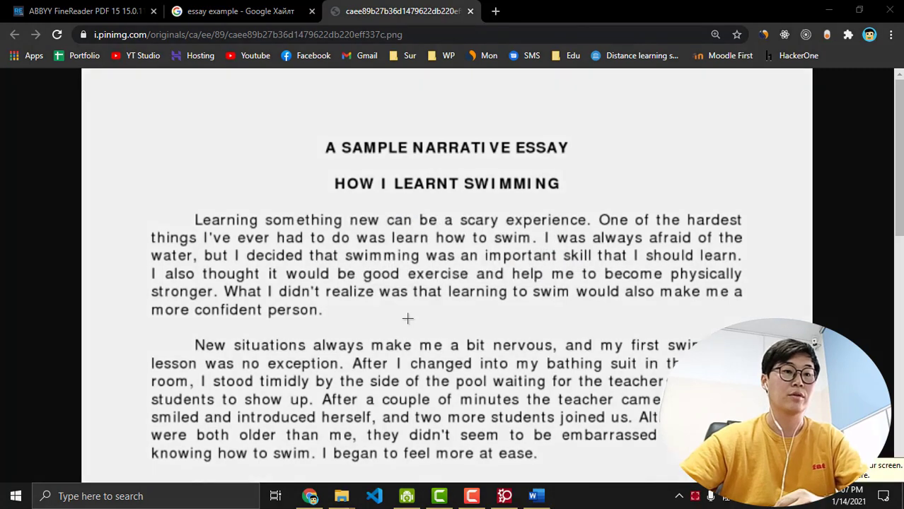
left_click_drag(120, 199, 782, 330)
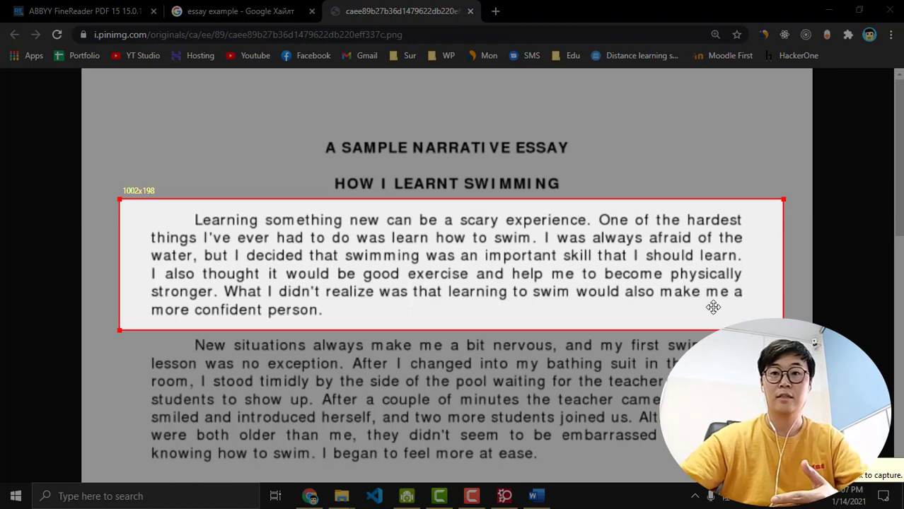
key("Return")
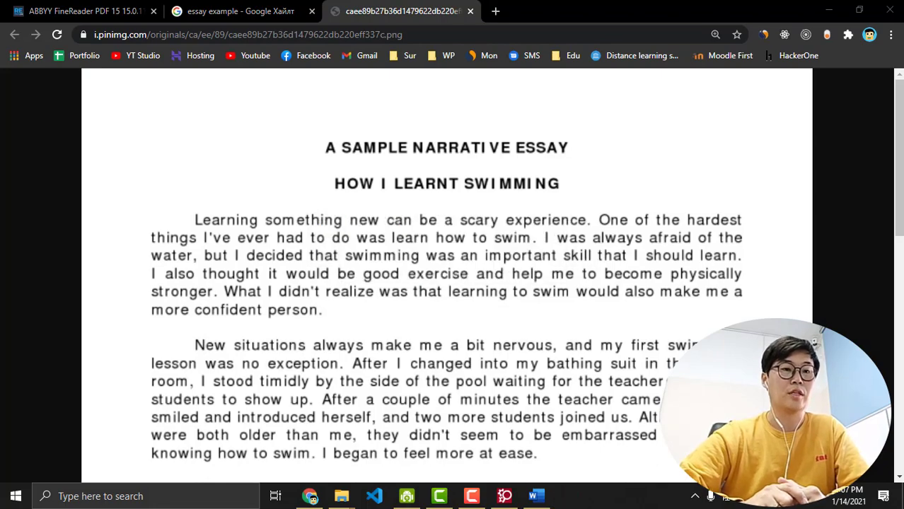
- Switch to the Word document and paste the captured paragraph after the line "Таны онлайн нэрийн хуудас"
left_click(537, 497)
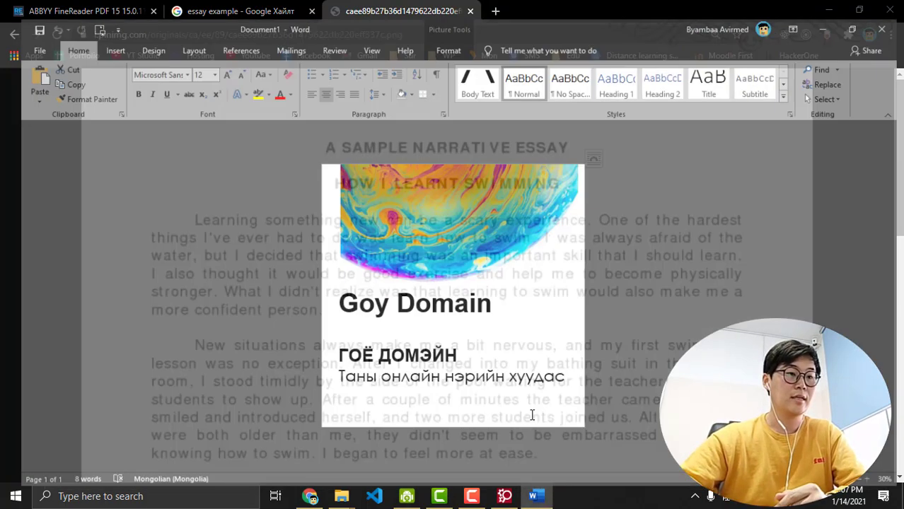
left_click(562, 371)
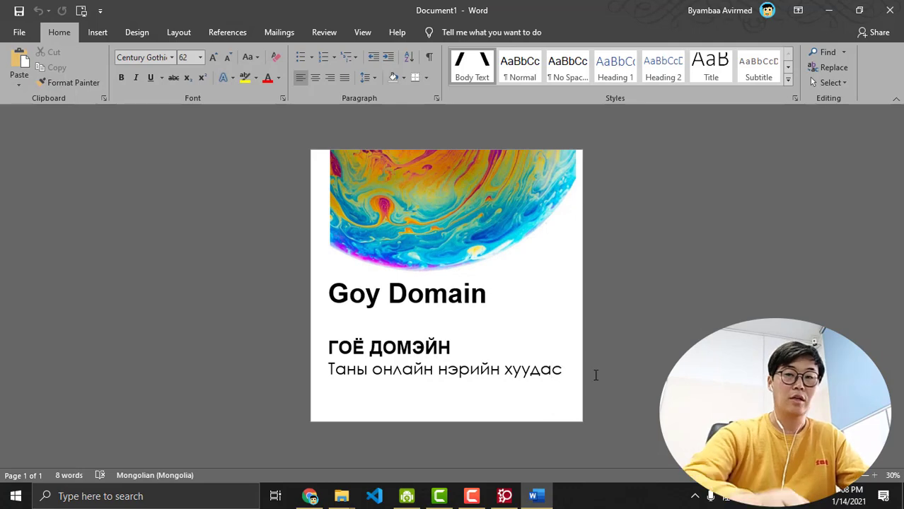
key("ctrl+v")
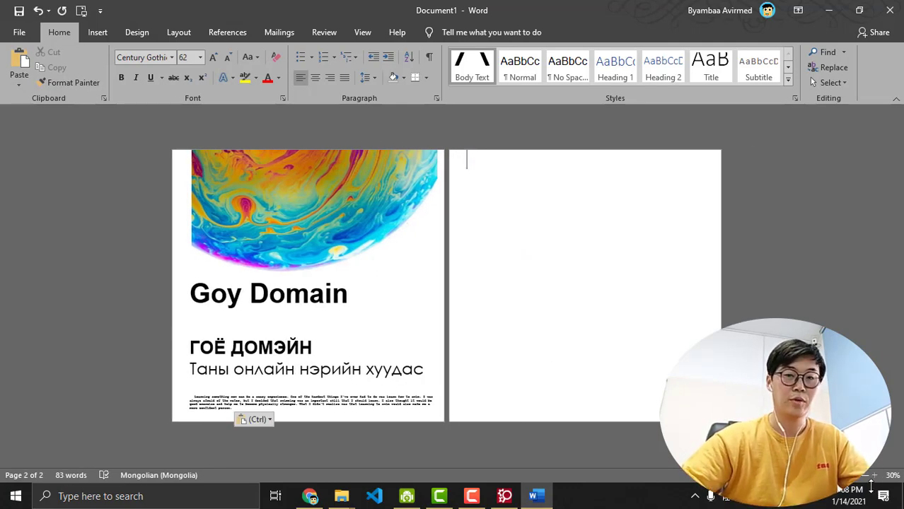
- Compare the pasted paragraph in Word, enlarged to 110%, with the original first paragraph of the essay image in Chrome
key("alt+Tab")
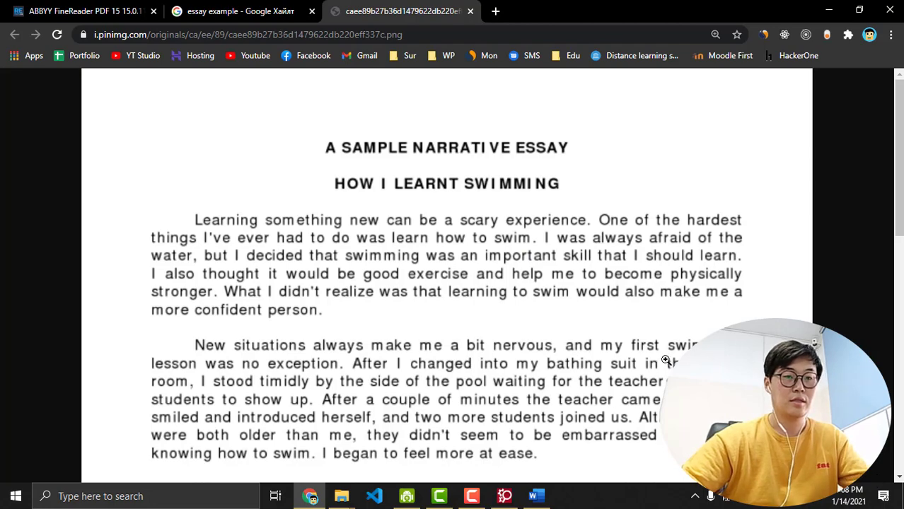
key("alt+Tab")
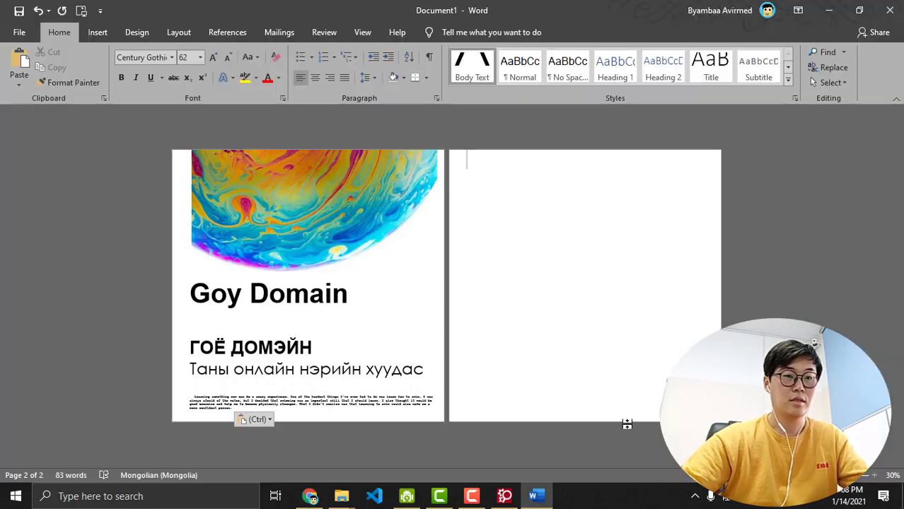
left_click(874, 476)
left_click(874, 475)
left_click(874, 475)
left_click(874, 475)
left_click(874, 475)
left_click(874, 476)
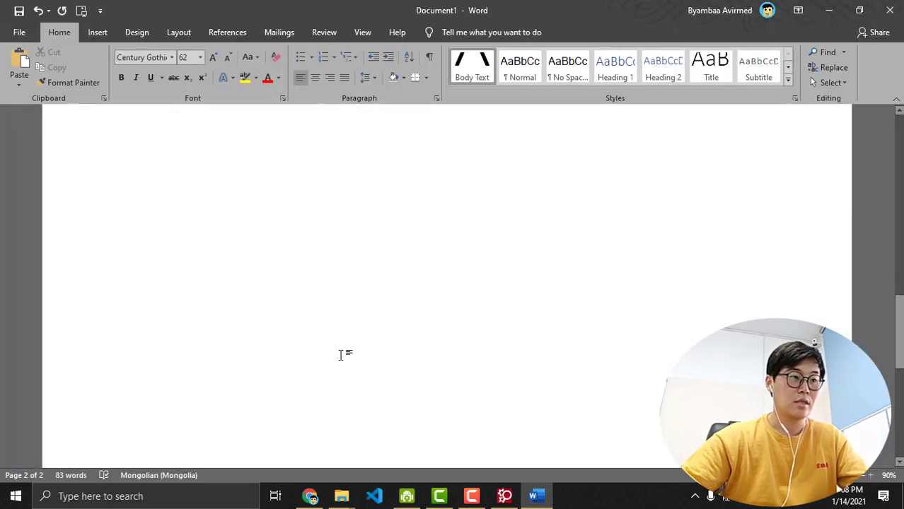
scroll(341, 354, "up", 6)
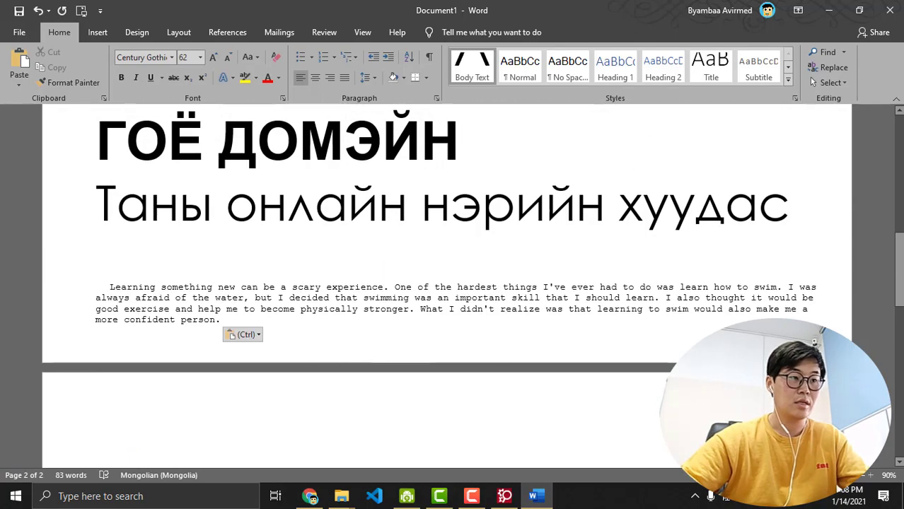
left_click(871, 475)
left_click(870, 475)
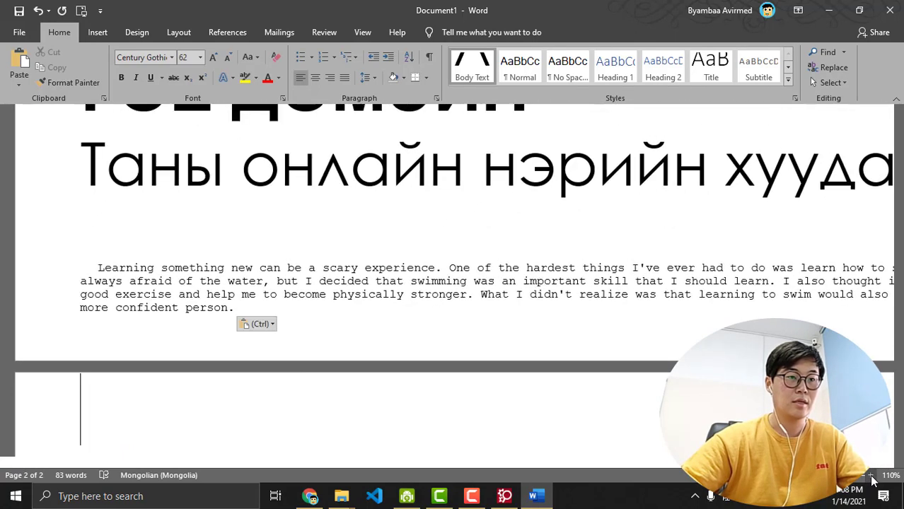
left_click(414, 290)
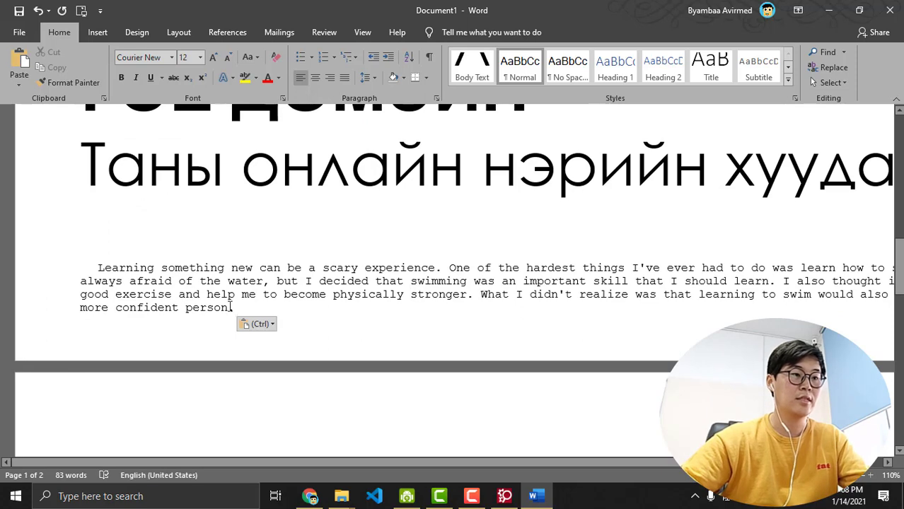
key("alt+Tab")
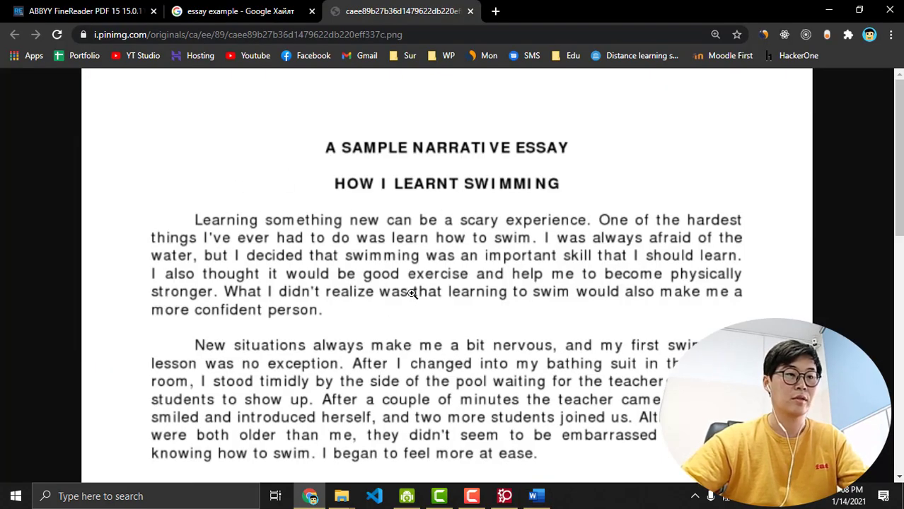
- Check the pasted first paragraph in Word, then return to Chrome and find the "We got into the pool" paragraph of the essay image
key("alt+Tab")
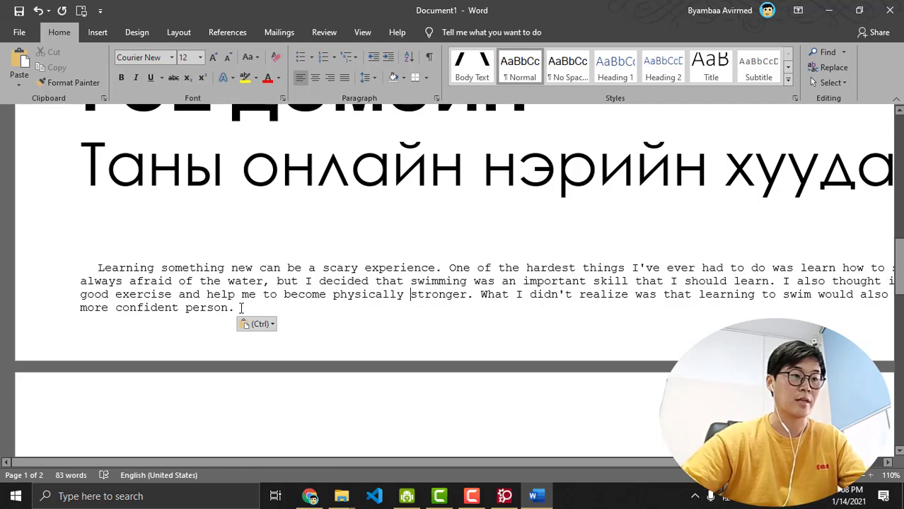
left_click_drag(240, 308, 97, 269)
key("alt+Tab")
scroll(378, 343, "down", 5)
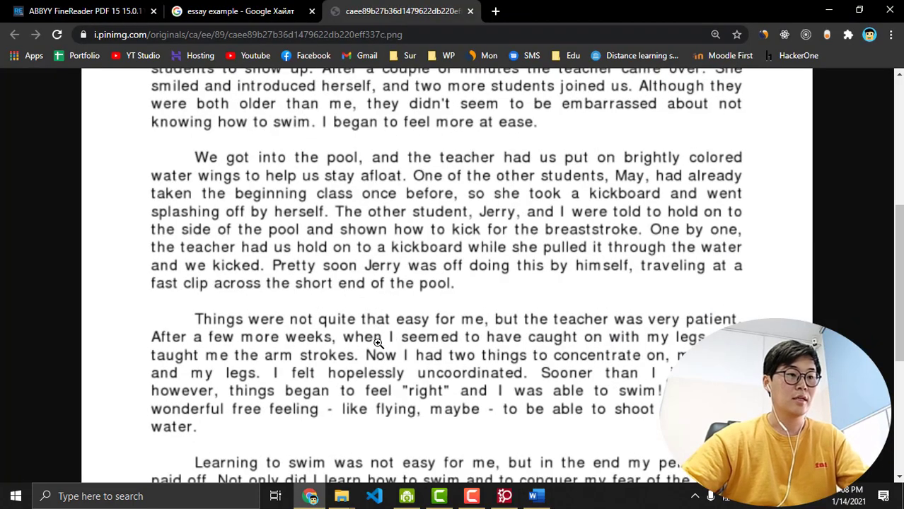
left_click(504, 495)
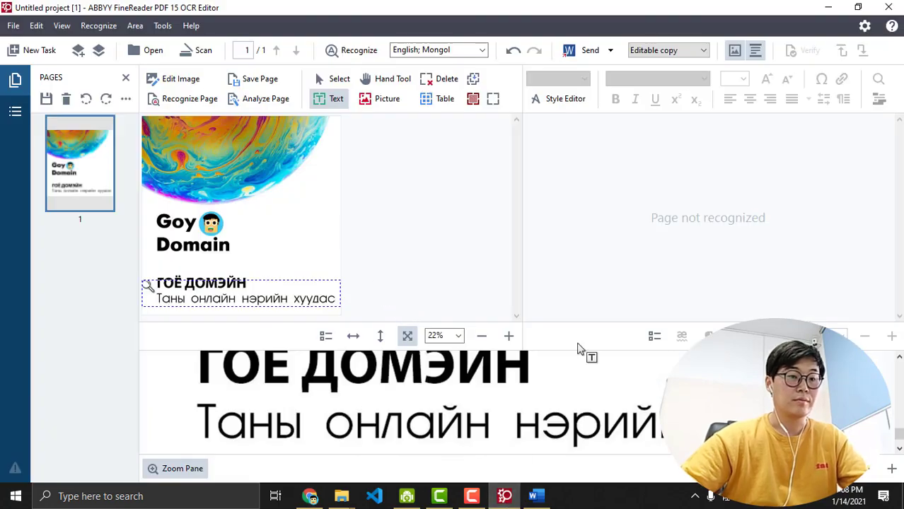
left_click(826, 7)
key("super")
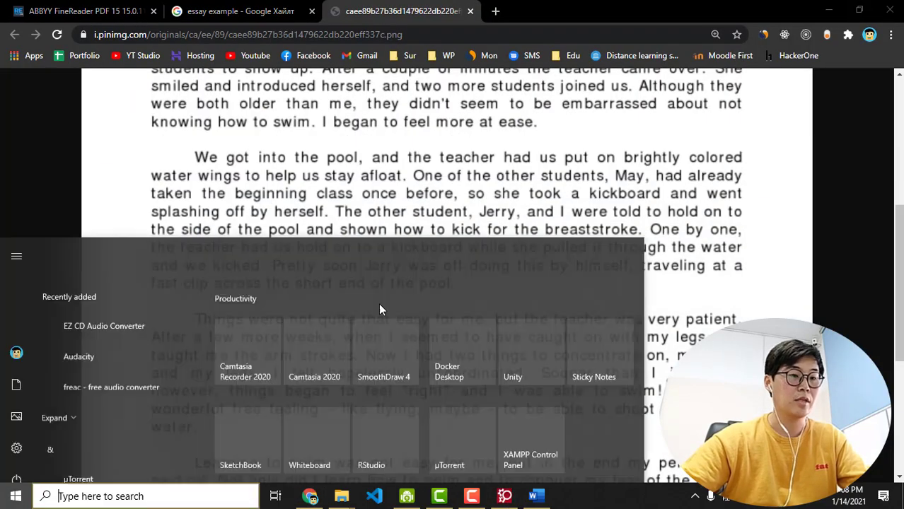
left_click(45, 319)
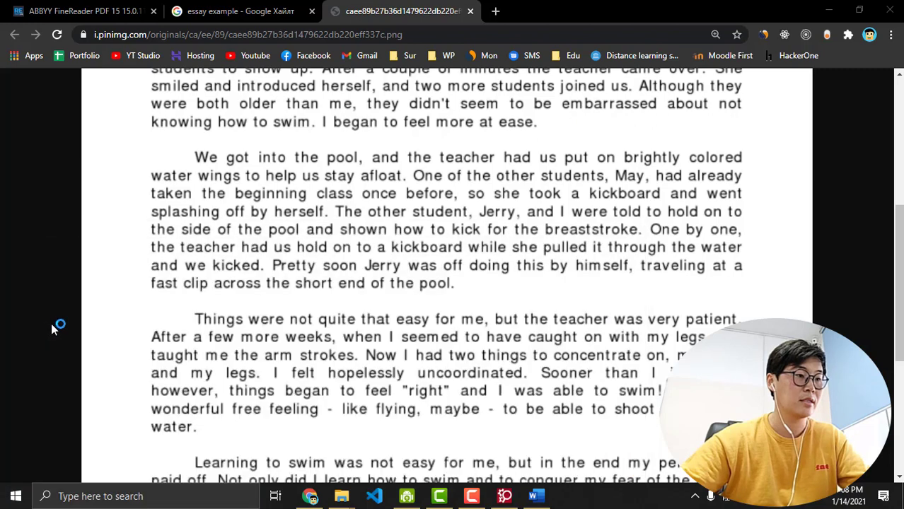
key("super")
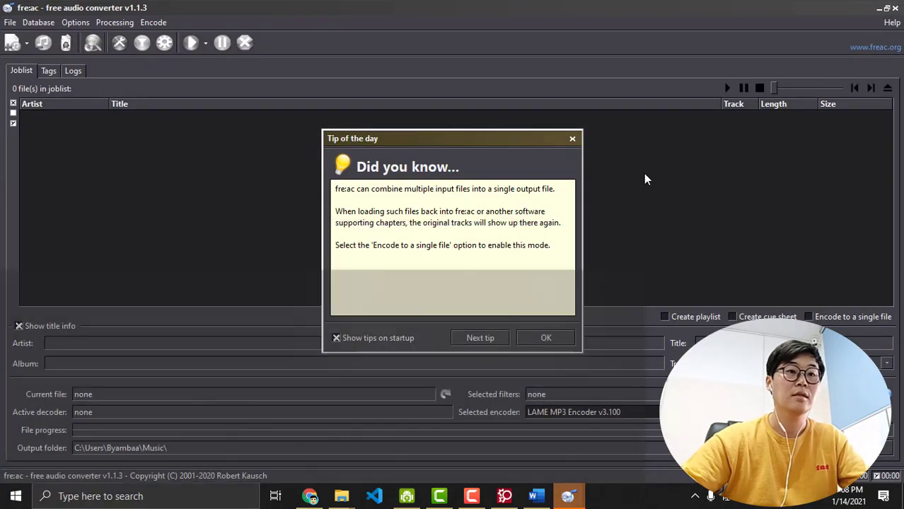
left_click(645, 177)
left_click(575, 142)
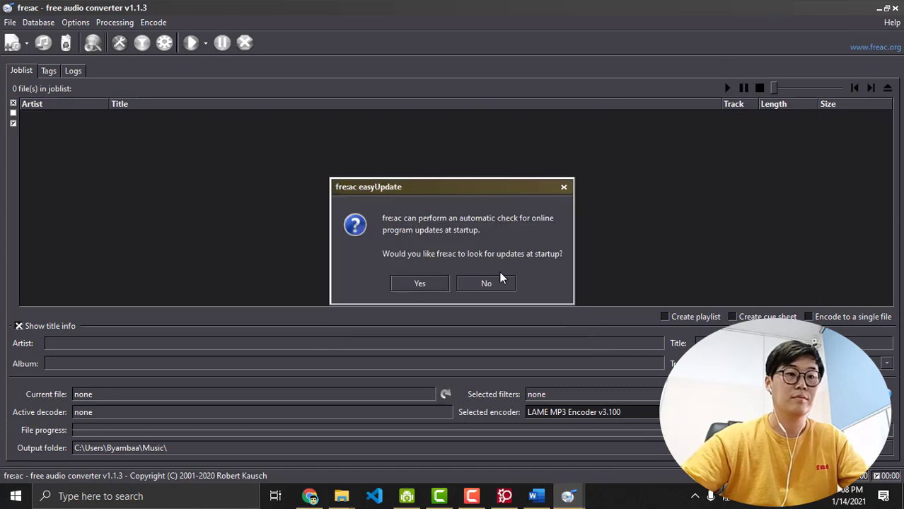
left_click(486, 284)
left_click(895, 10)
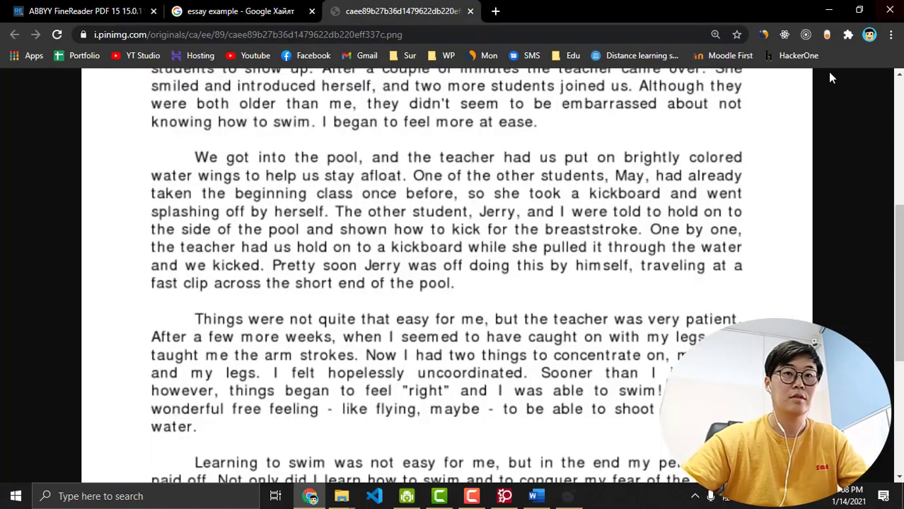
- Launch ABBYY Screenshot Reader and capture the "We got into the pool" paragraph as an English area, sending the text to the clipboard
left_click(16, 495)
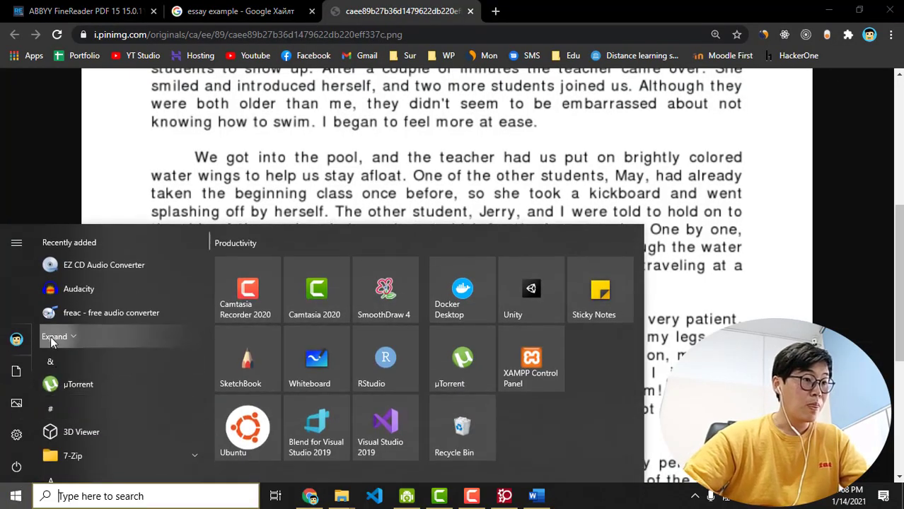
left_click(56, 339)
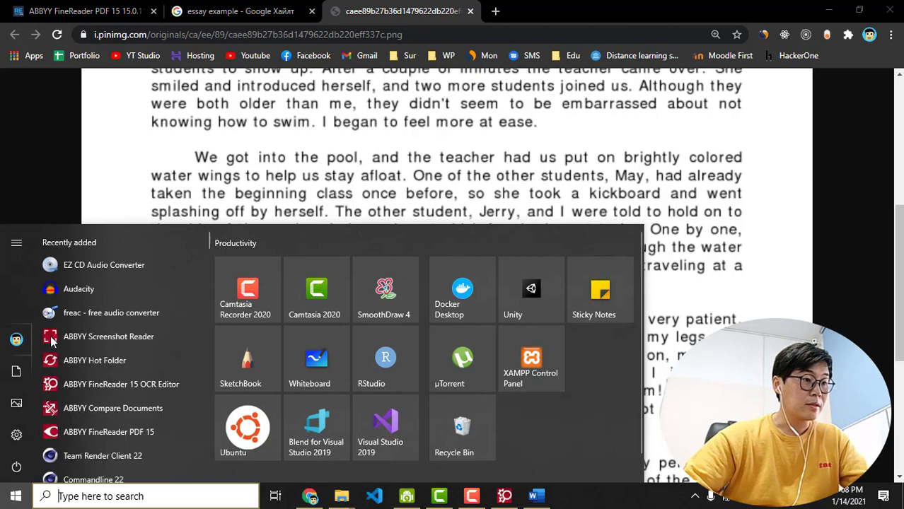
left_click(148, 338)
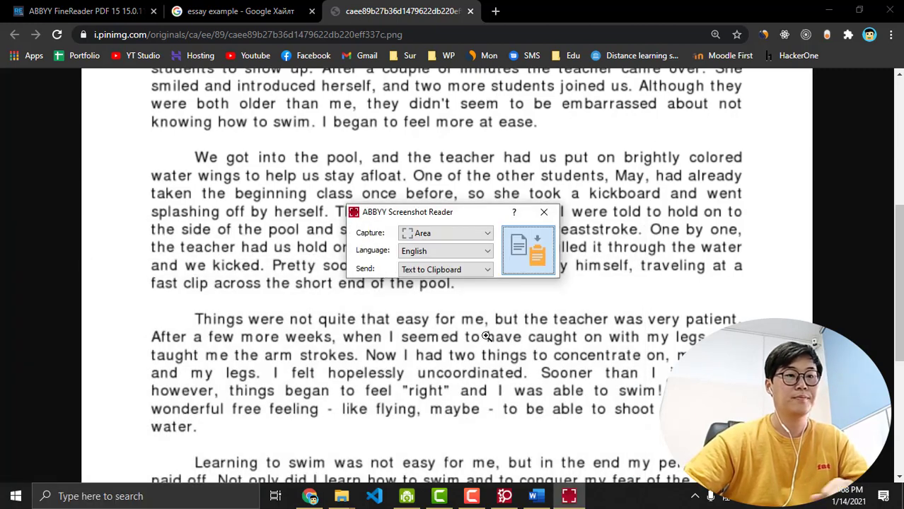
left_click(528, 250)
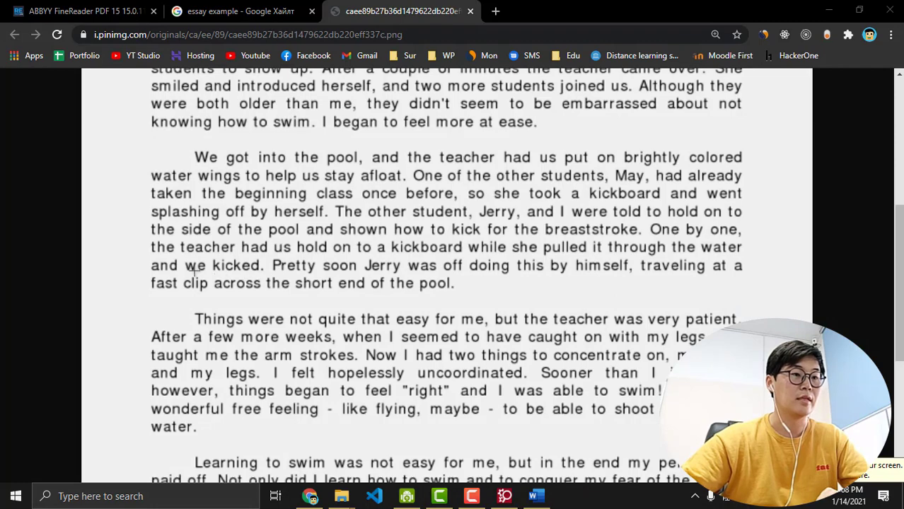
left_click_drag(137, 144, 761, 298)
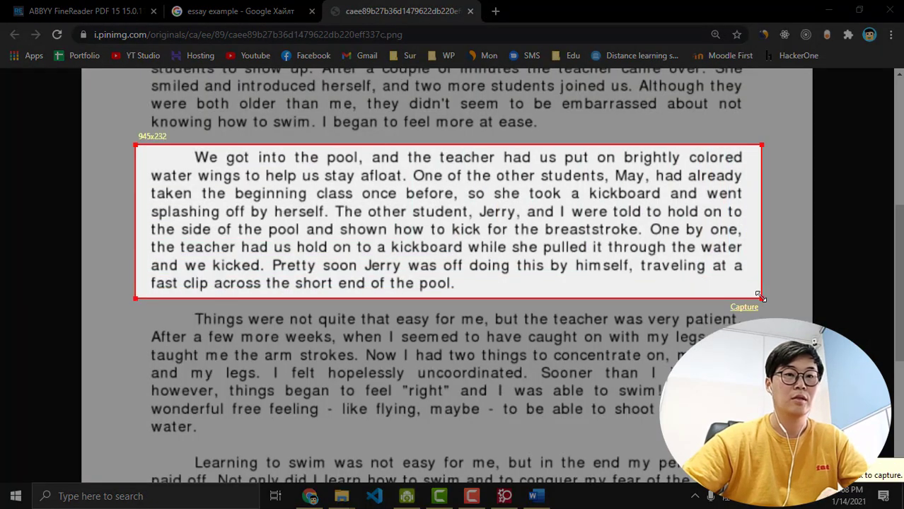
key("Return")
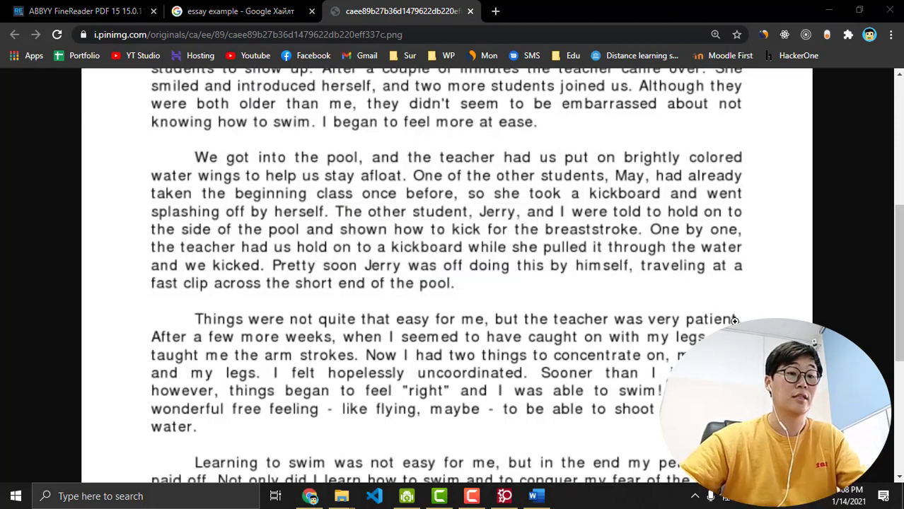
- Switch to the Word document and paste the captured paragraph below the first essay paragraph
scroll(313, 353, "down", 3)
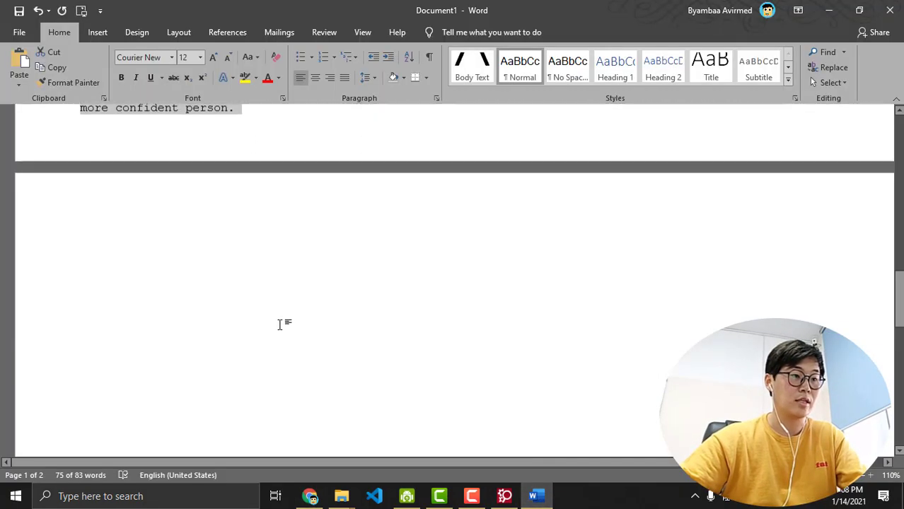
left_click(232, 219)
key("ctrl+v")
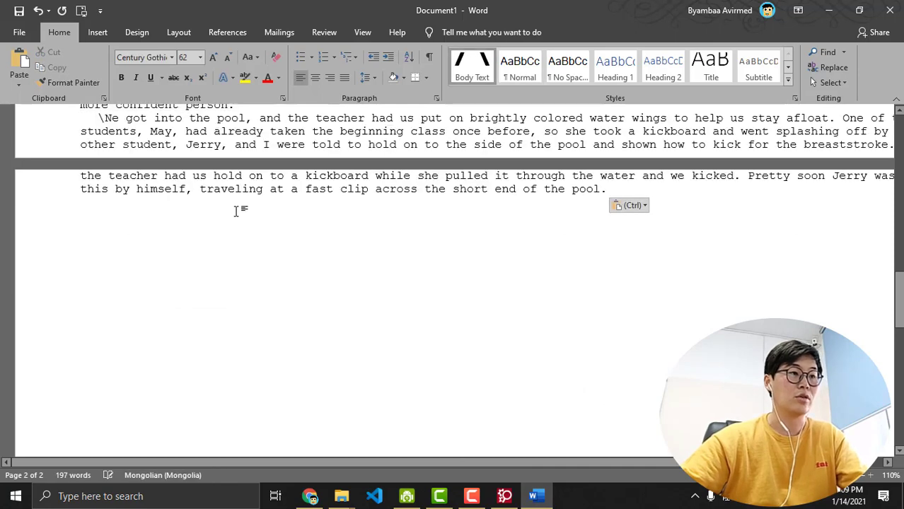
- Check the new paragraph against the essay image and correct its misread opening word "\Ne" to "We"
scroll(232, 219, "up", 2)
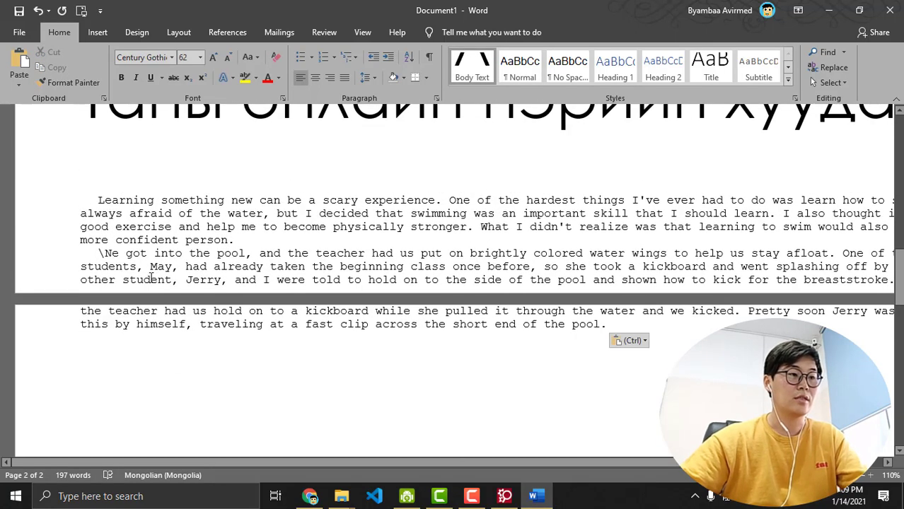
key("alt+Tab")
key("alt+Tab")
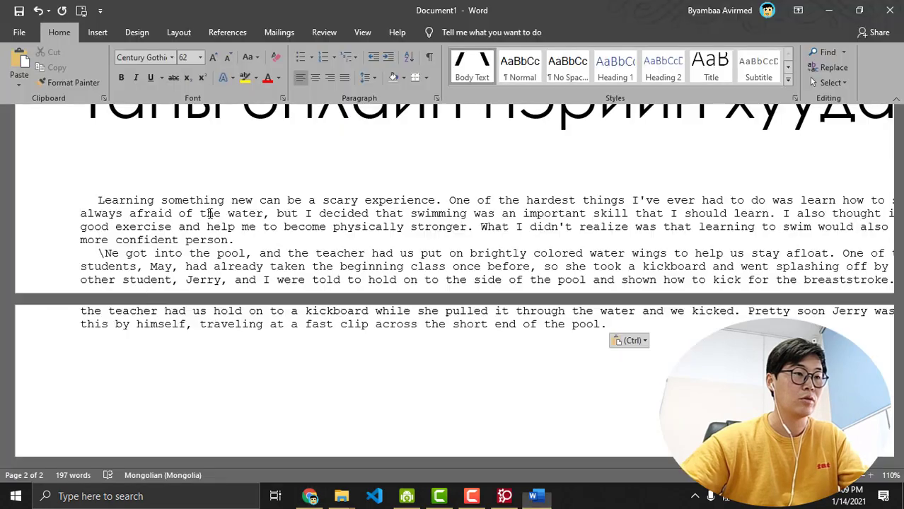
left_click(106, 254)
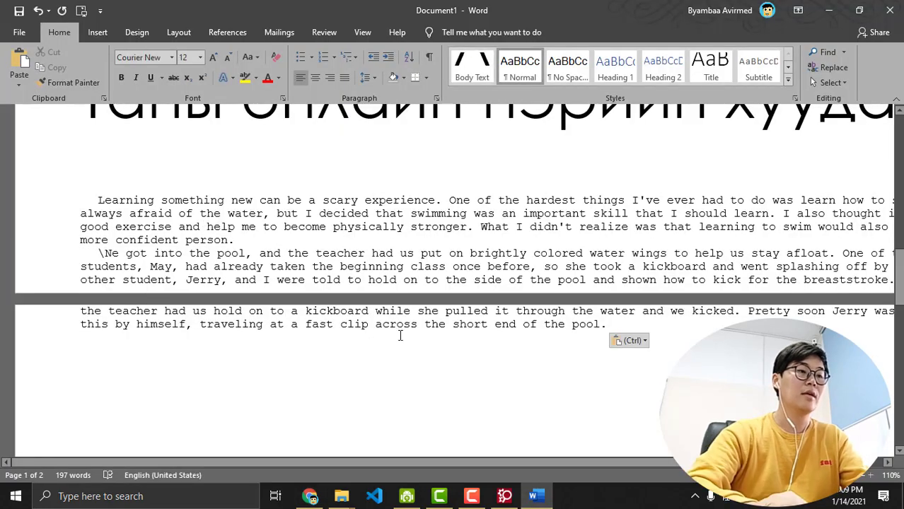
key("BackSpace")
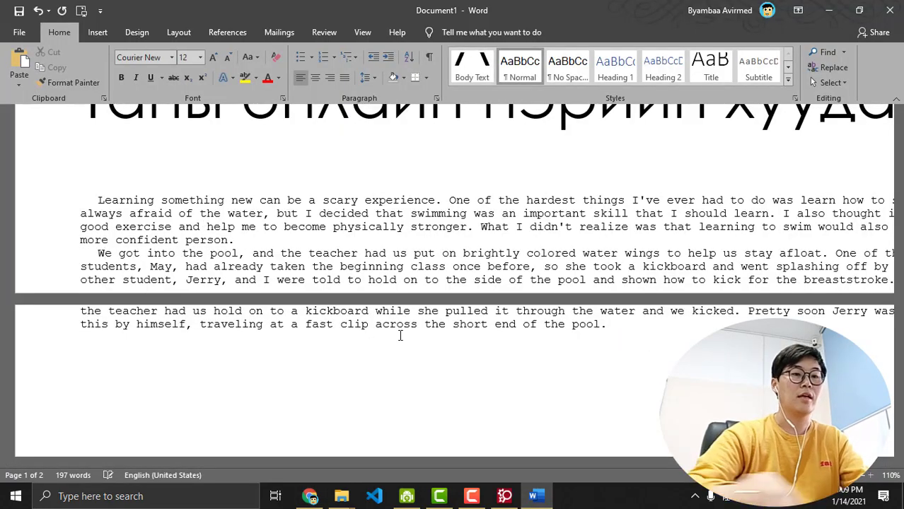
- Select the pasted essay text in Word for review and return to the beginning of the essay image in Chrome
left_click_drag(608, 324, 282, 227)
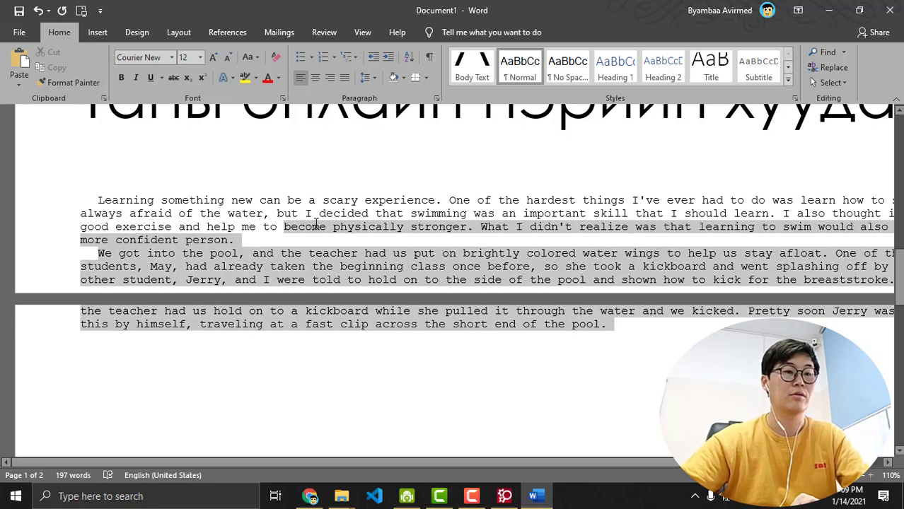
key("alt+Tab")
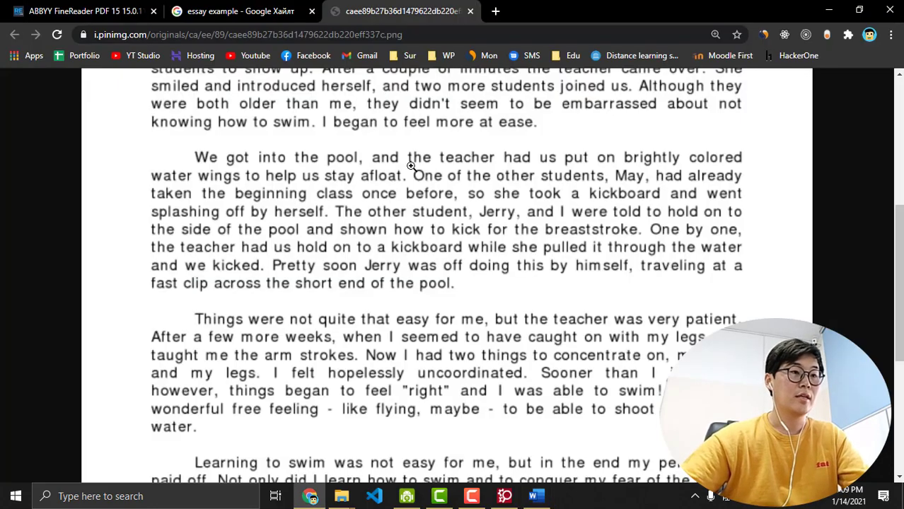
scroll(411, 162, "up", 5)
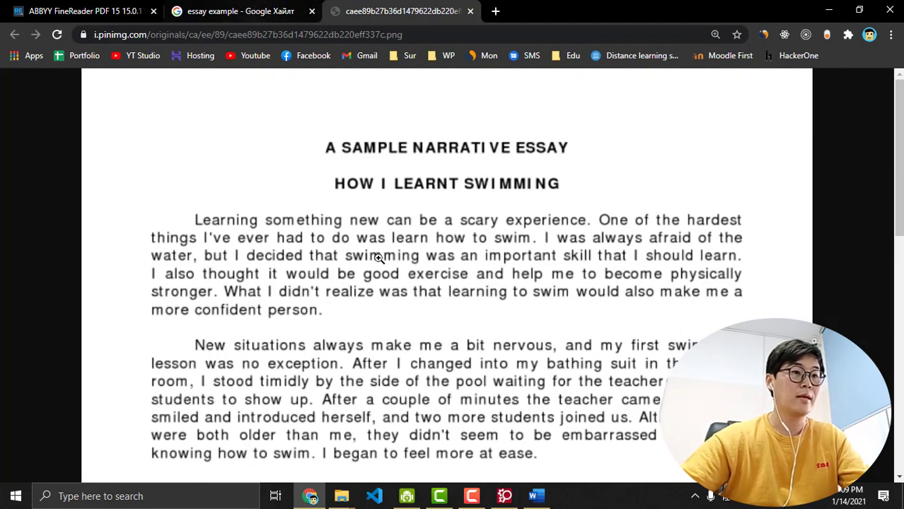
- Search Google Images for "эссэ жишээ" from the existing essay example results tab
left_click(255, 10)
scroll(340, 245, "up", 1)
scroll(338, 244, "up", 1)
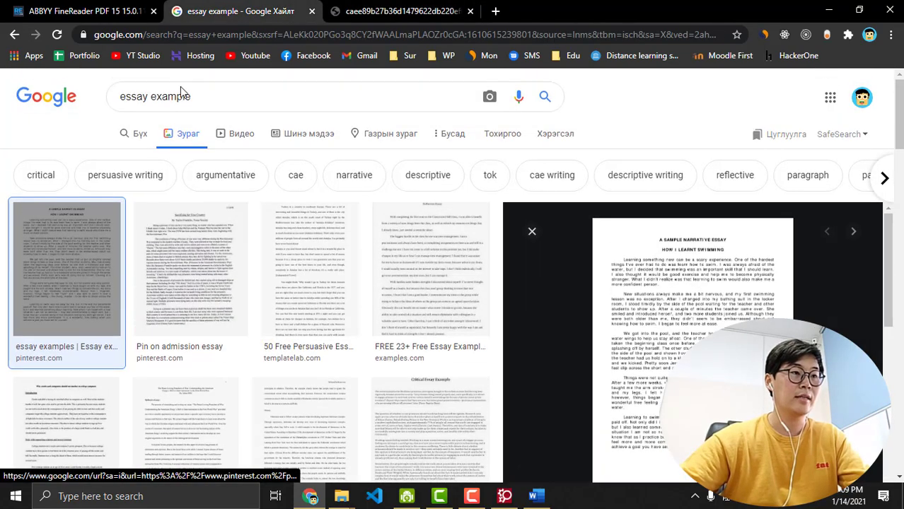
left_click_drag(185, 94, 106, 95)
type("tvv")
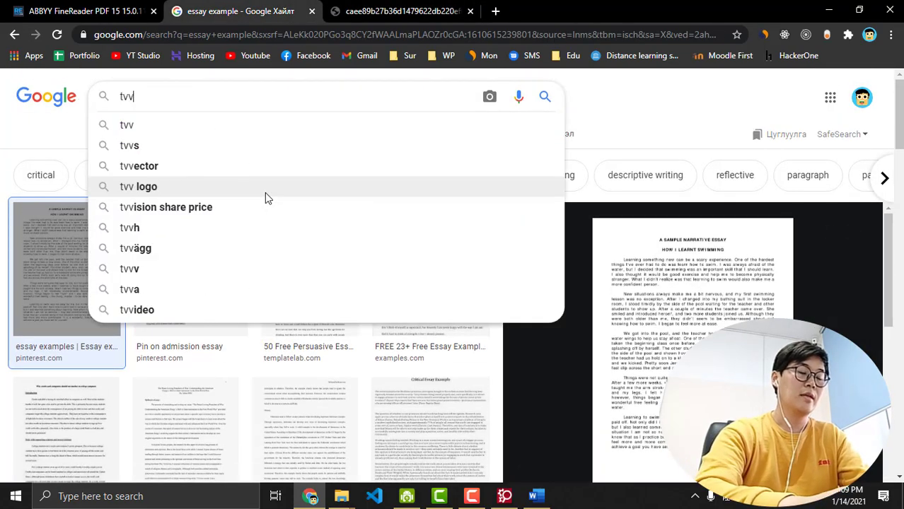
key("BackSpace")
key("BackSpace")
type("эссэ ")
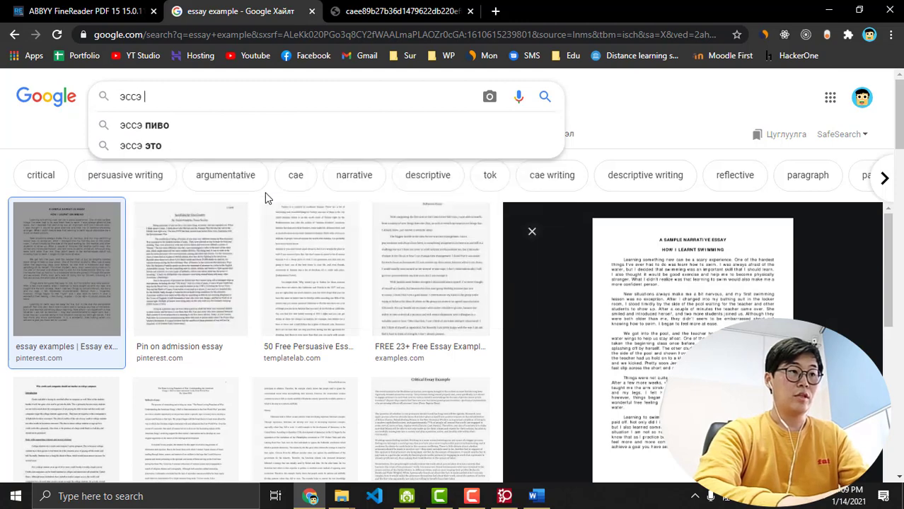
type("бичих")
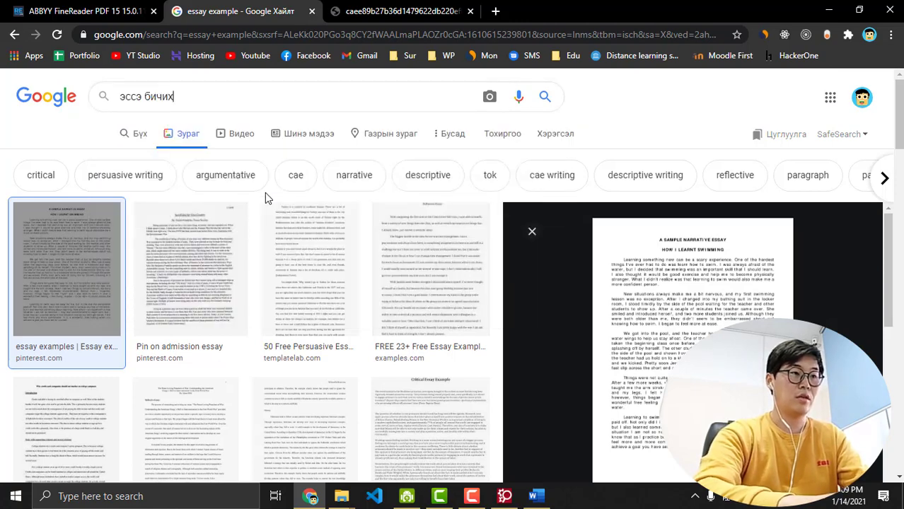
key("BackSpace")
key("BackSpace")
key("BackSpace")
key("BackSpace")
key("BackSpace")
type("жишээ")
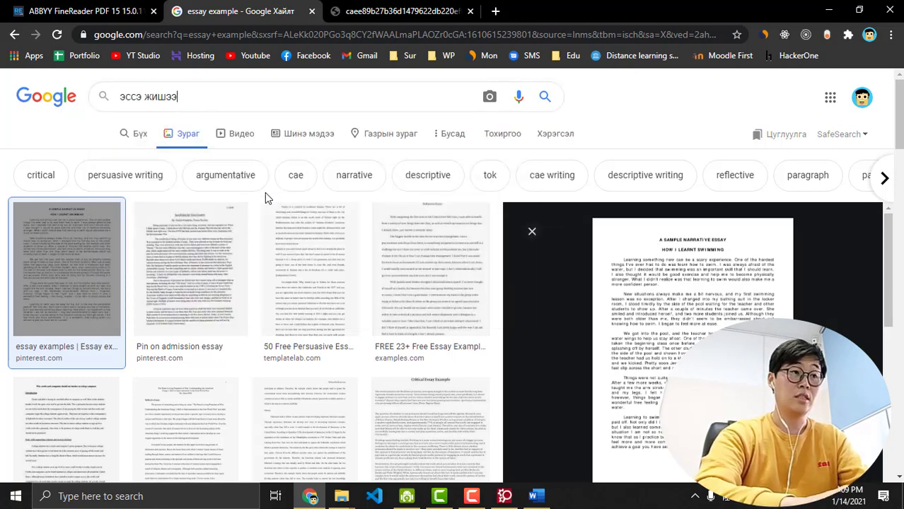
key("Return")
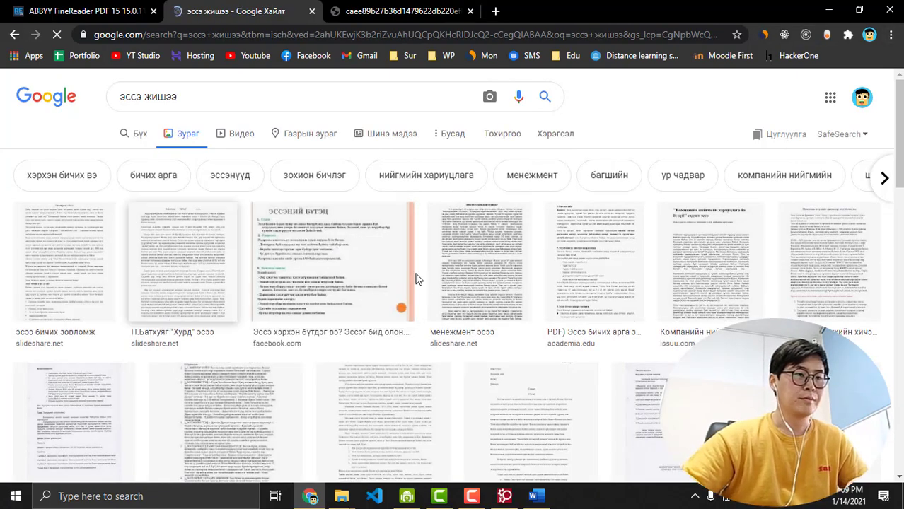
- Open the "менежмент эссэ" result's image in its own tab and enlarge it for reading
left_click(510, 238)
right_click(645, 253)
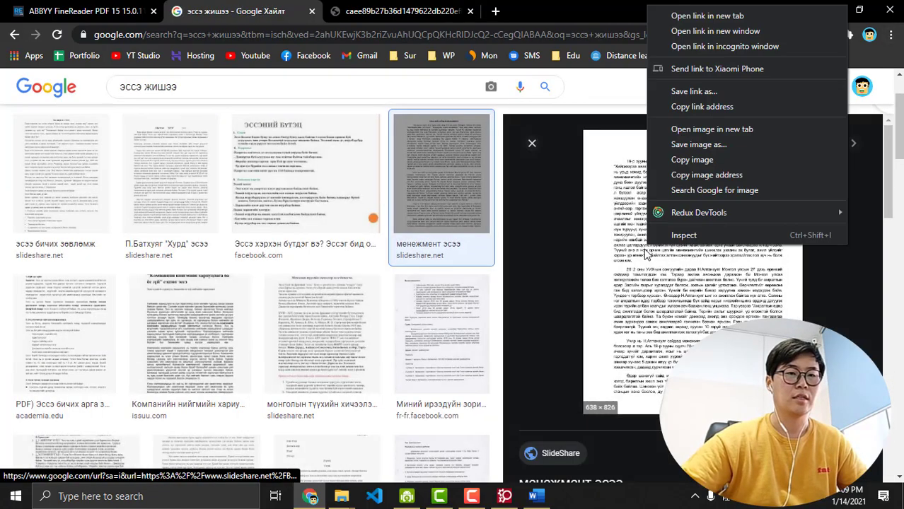
left_click(736, 129)
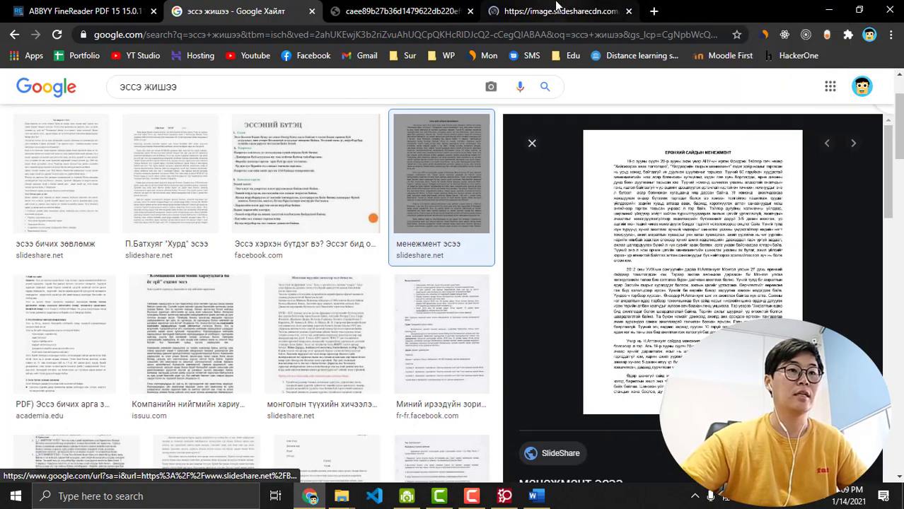
left_click(557, 7)
scroll(518, 317, "up", 4)
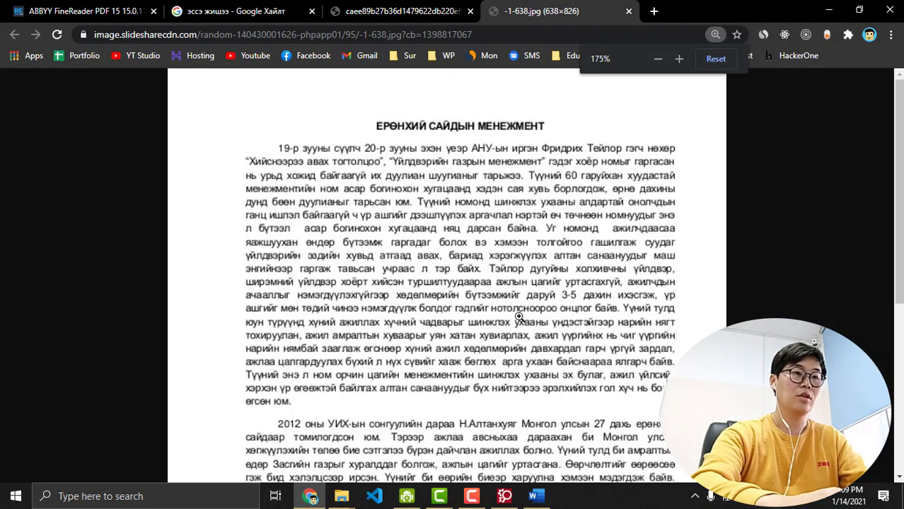
scroll(519, 318, "up", 1)
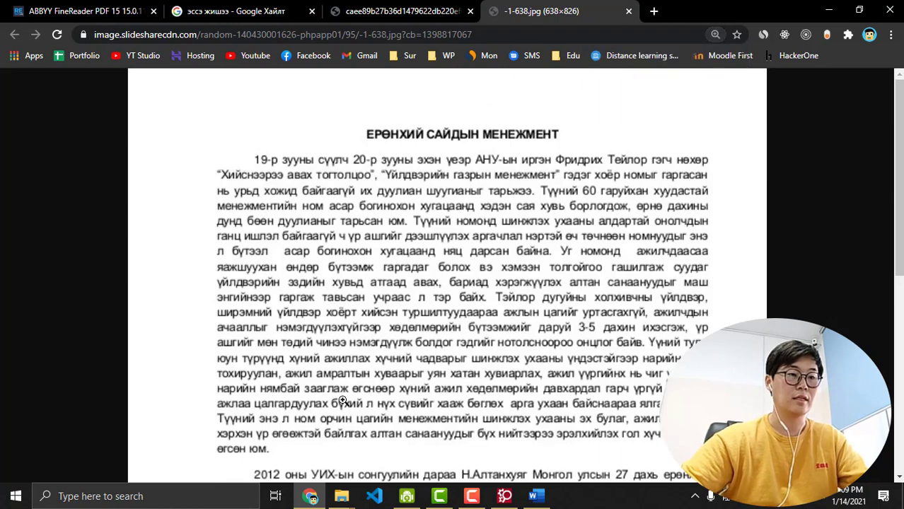
key("super")
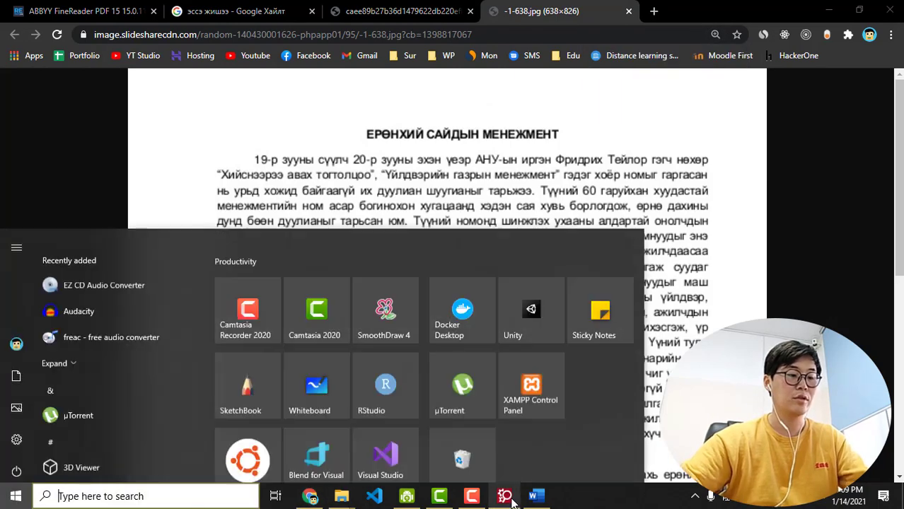
mouse_move(512, 502)
type("sd")
key("BackSpace")
key("BackSpace")
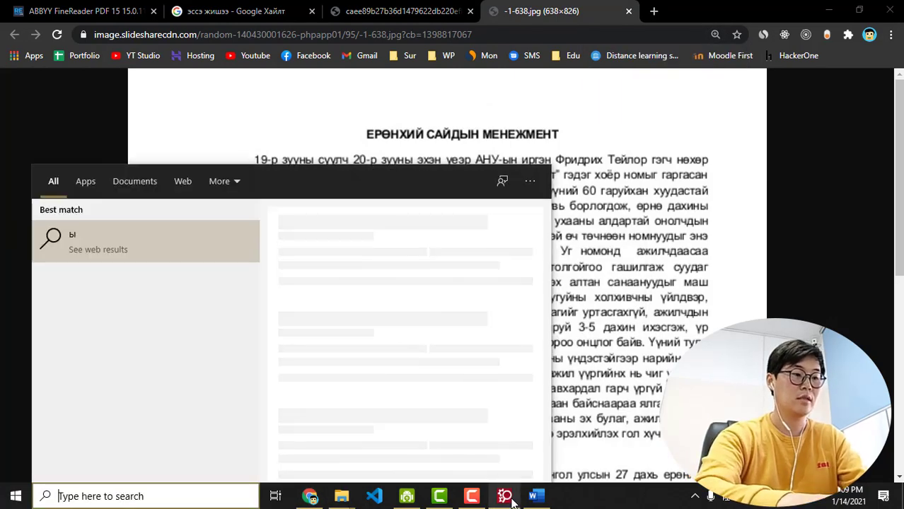
type("screen")
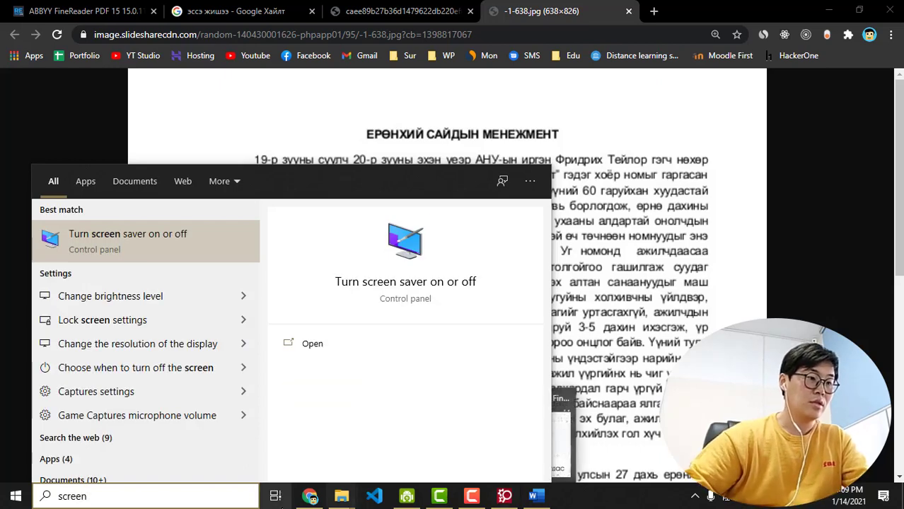
key("ctrl+a")
type("finereader")
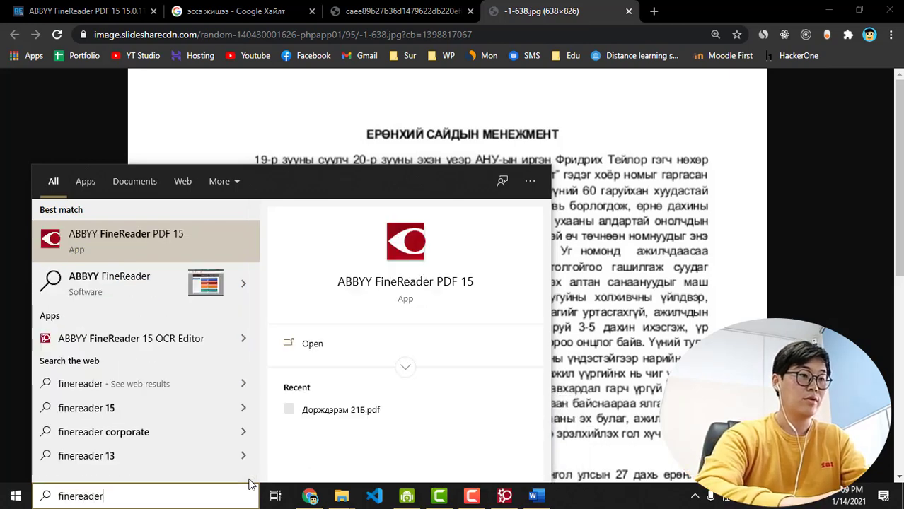
type(" screen")
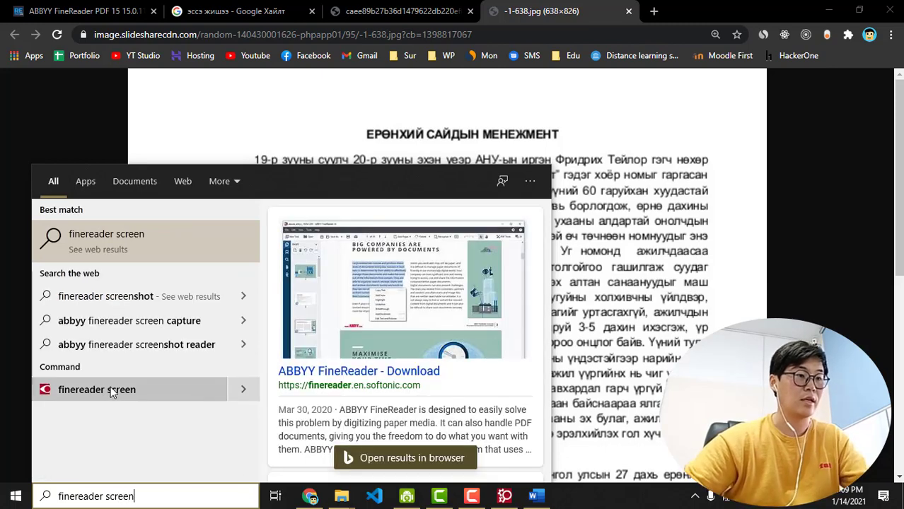
- Try to launch ABBYY Screenshot Reader from the expanded list of recently added apps
key("super")
left_click(85, 337)
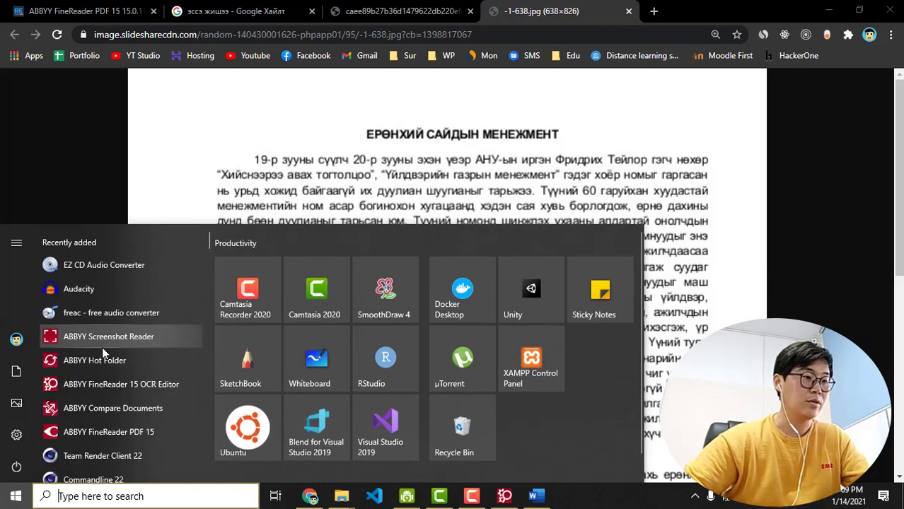
left_click(164, 338)
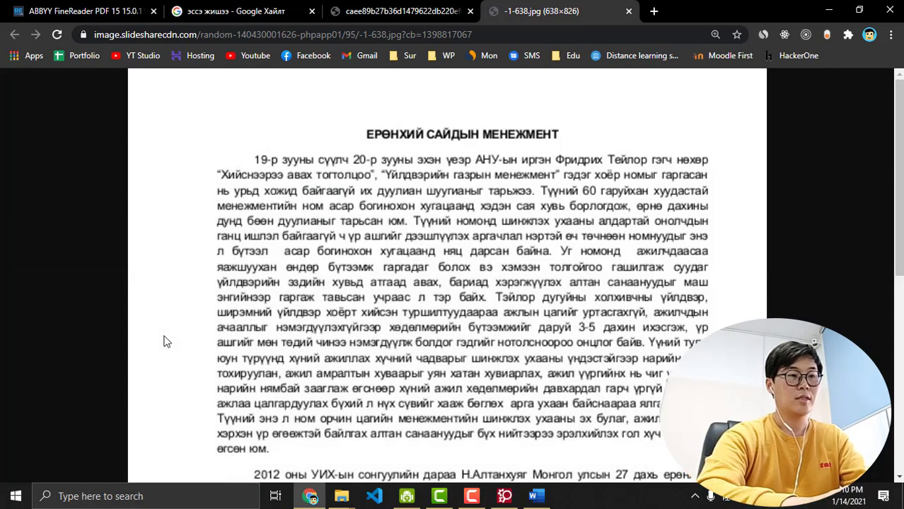
- Search Windows for "screenshot reader" and launch ABBYY Screenshot Reader
key("super")
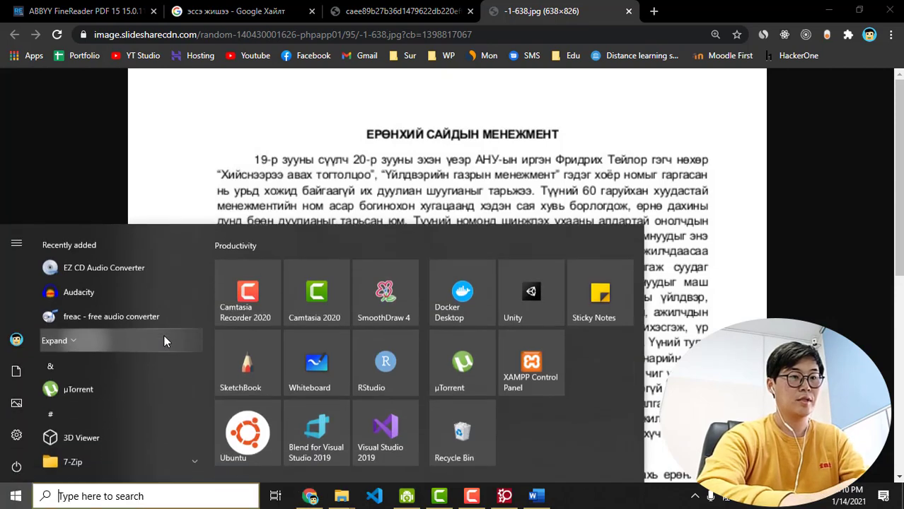
type("schr")
key("BackSpace")
key("BackSpace")
key("BackSpace")
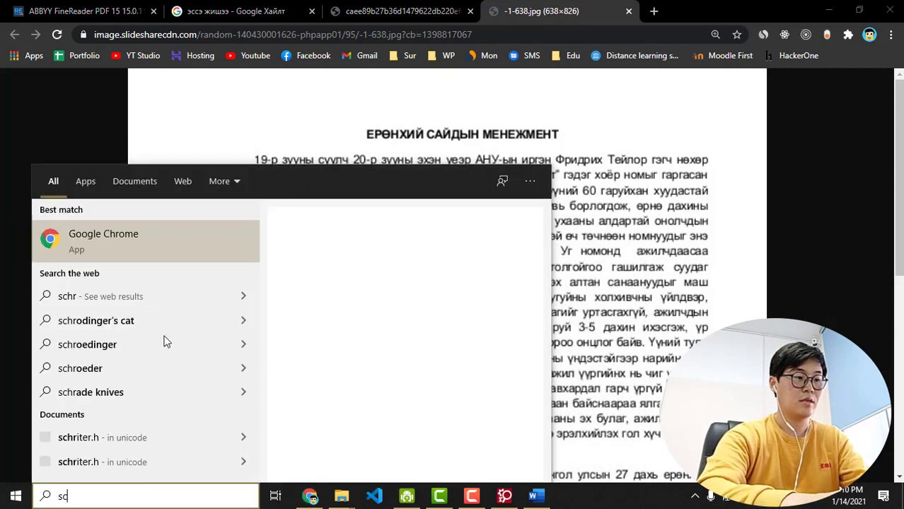
type("creen")
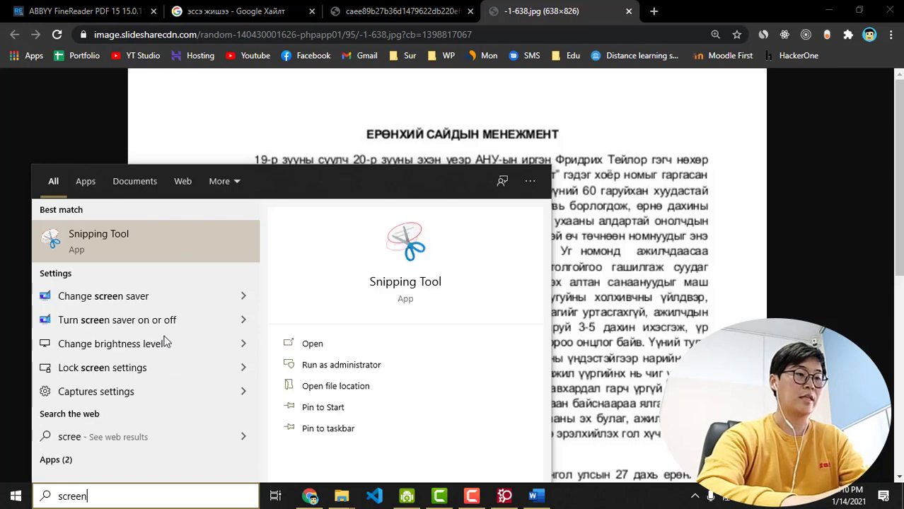
type("shot")
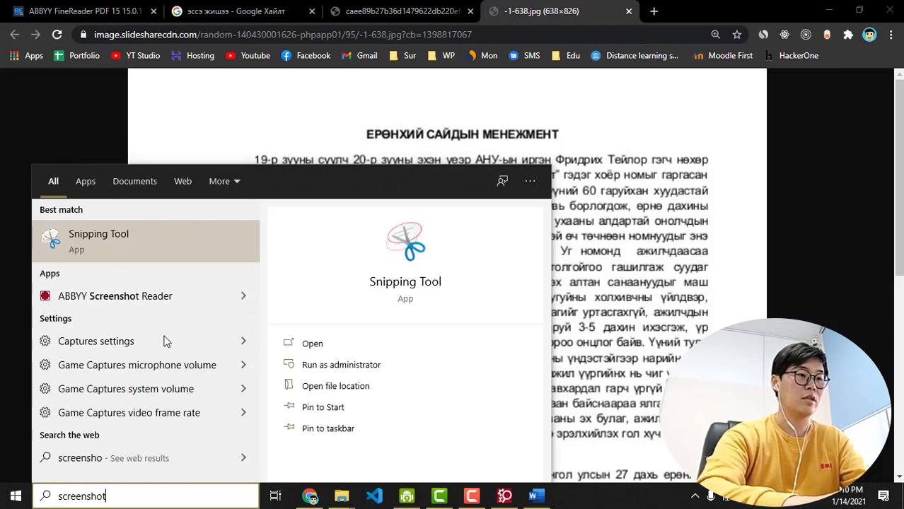
type(" reader")
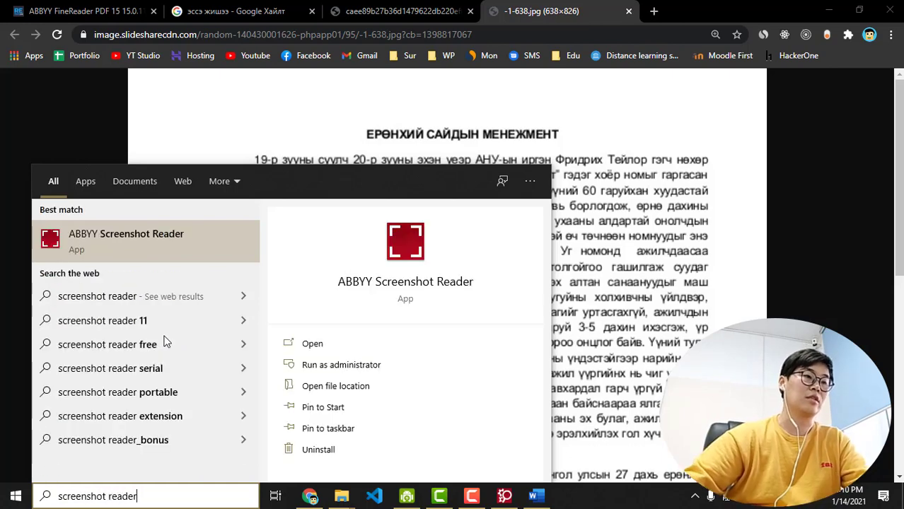
left_click(151, 236)
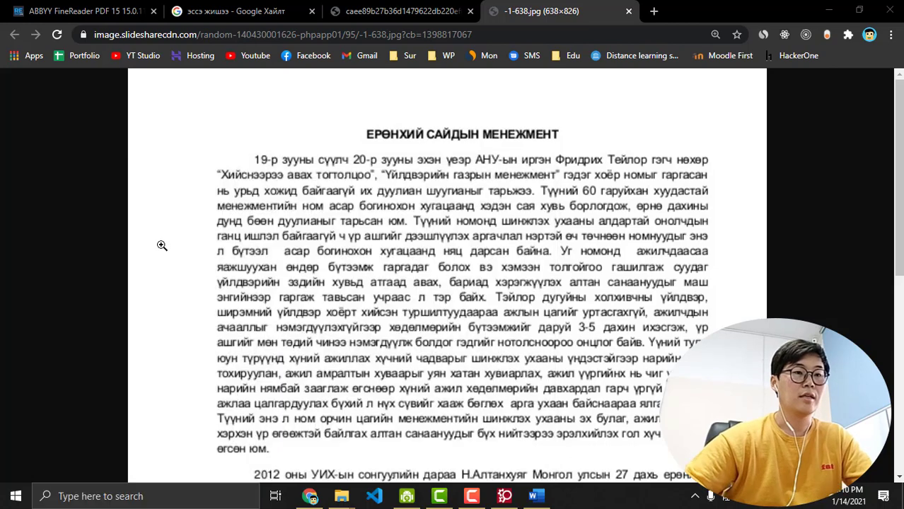
- Set the recognition language to Mongol and capture the area around the essay's first paragraph, starting "19-р зууны сүүлч"
left_click(449, 251)
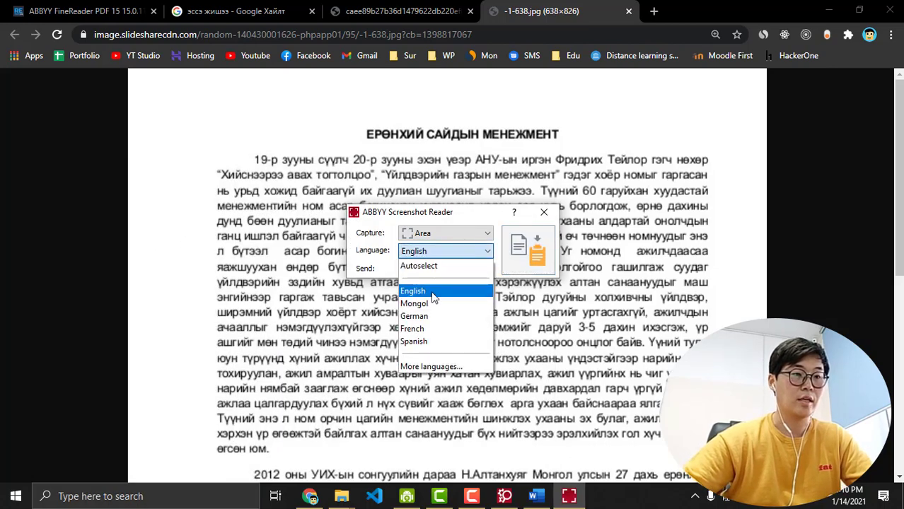
left_click(432, 304)
left_click(526, 249)
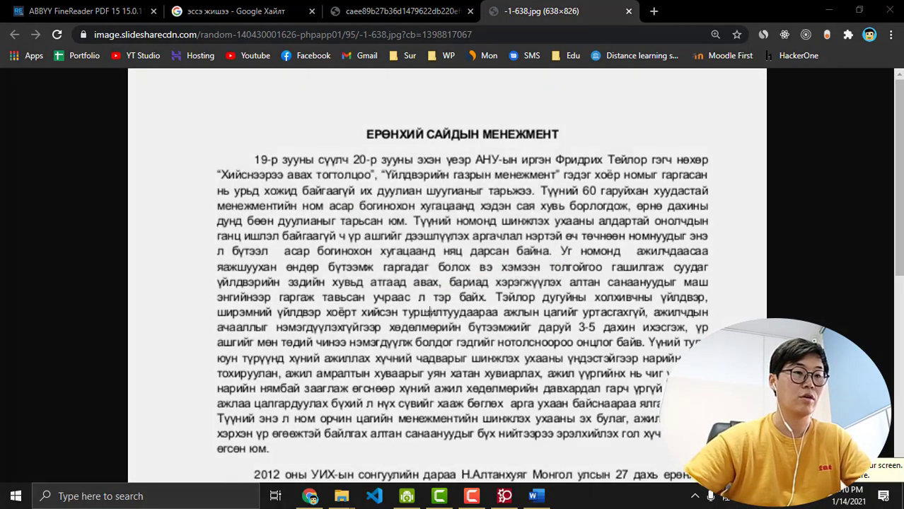
left_click_drag(205, 143, 725, 456)
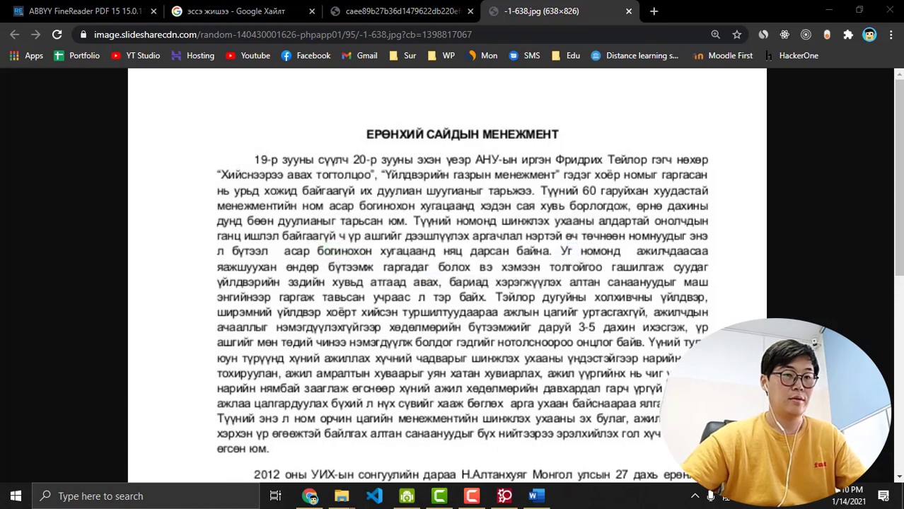
- Add four blank lines below the English essay text in Word and paste the captured Mongolian paragraph there
left_click(536, 496)
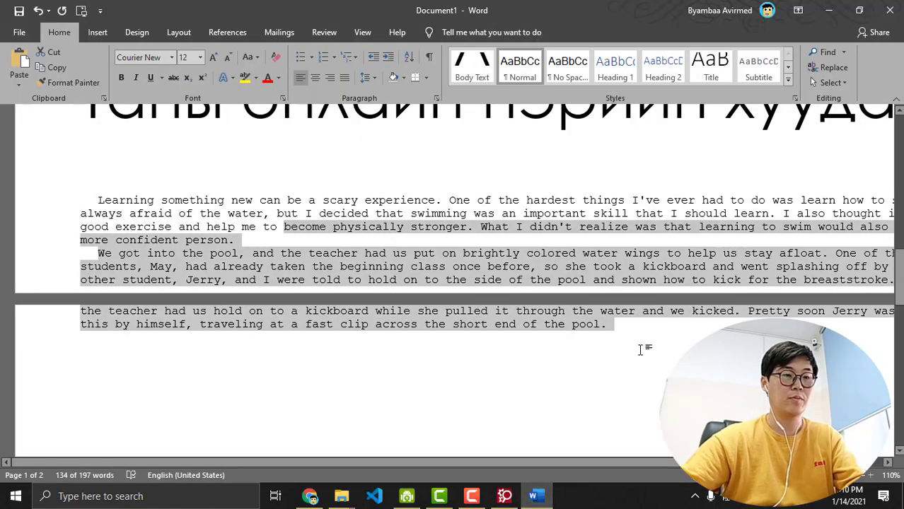
left_click(652, 340)
key("Return")
key("Return")
key("Return")
key("Return")
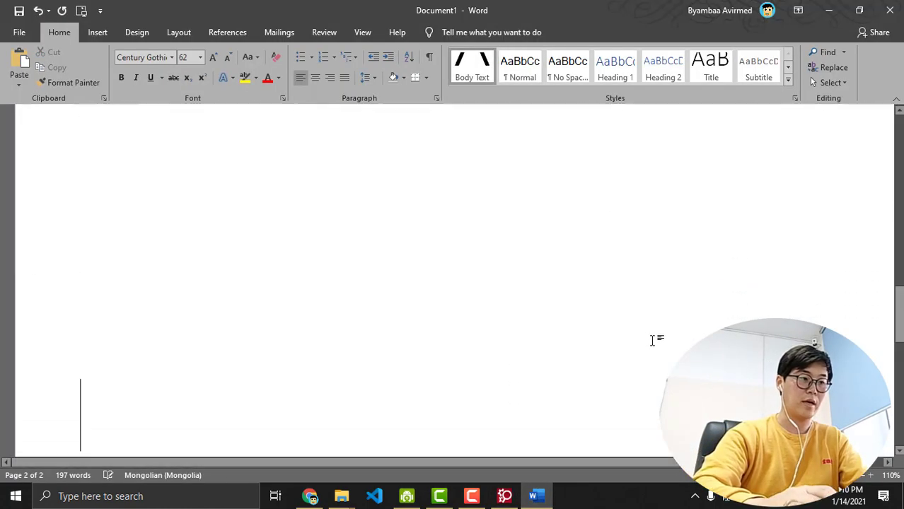
key("ctrl+v")
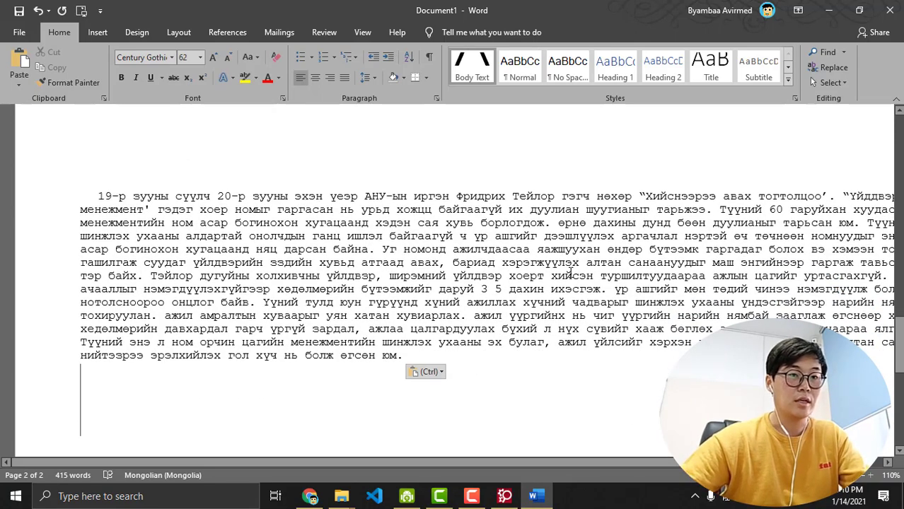
- Review the pasted Mongolian paragraph in Word and return to the essay image in Chrome for comparison
left_click(353, 329)
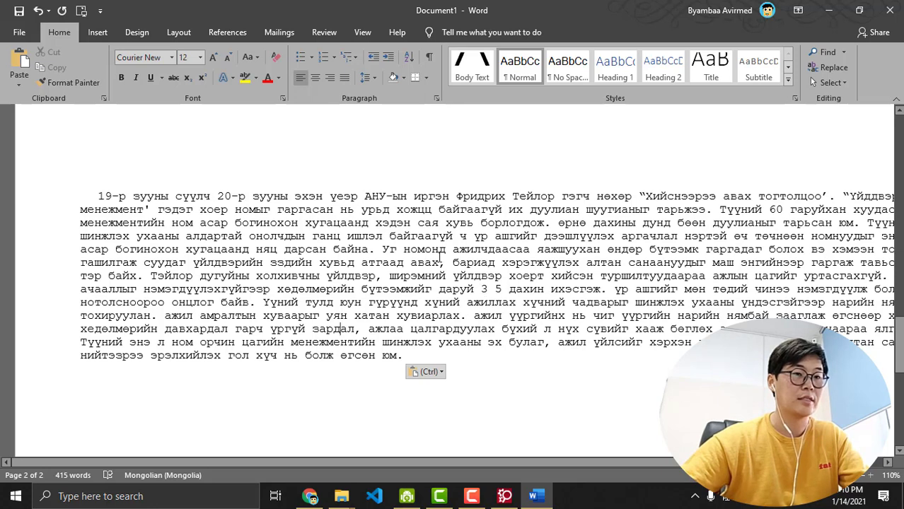
left_click_drag(376, 223, 548, 289)
key("alt+Tab")
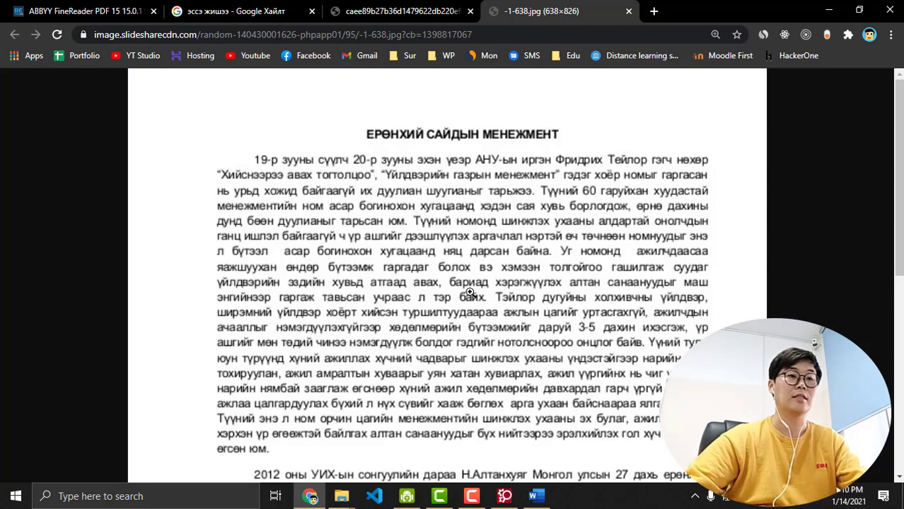
- Bring up the list of recently added apps over the essay image
key("super")
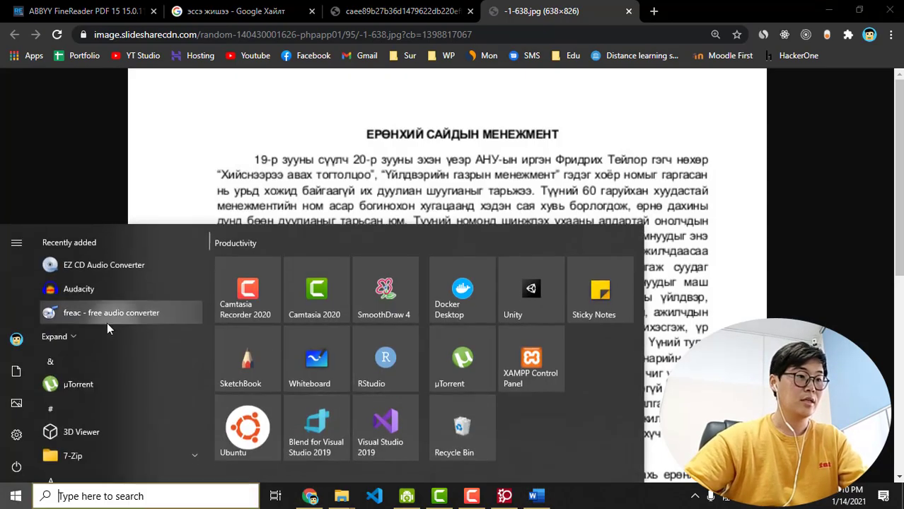